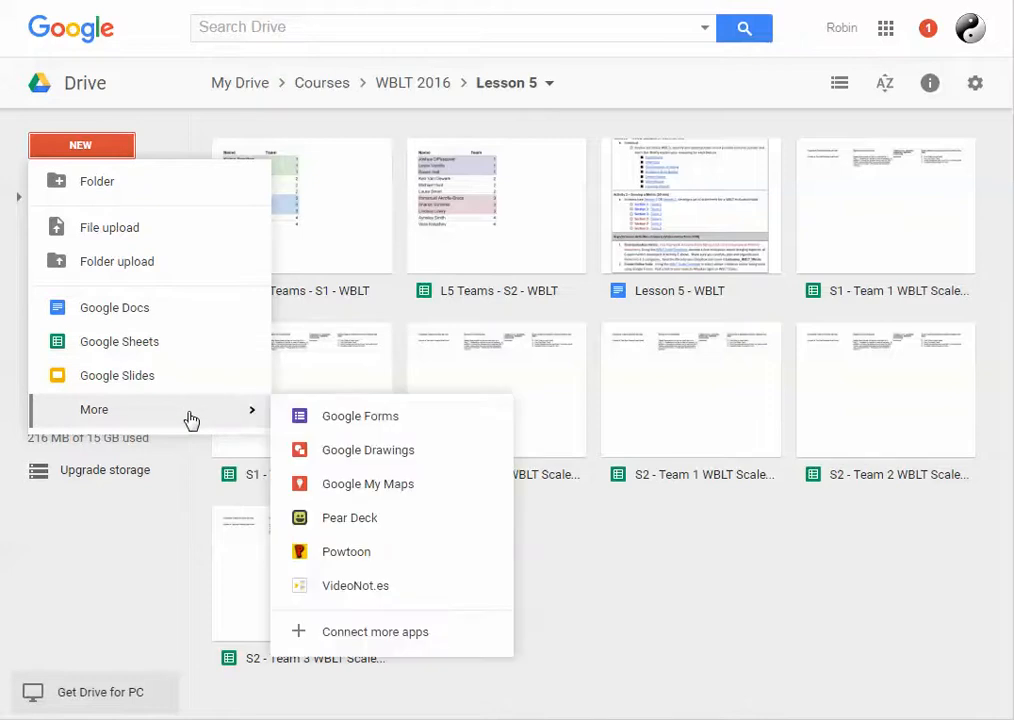
# Step: Create a new Google Form in the Lesson 5 folder and title it "WBLT Scale"
pyautogui.click(358, 428)
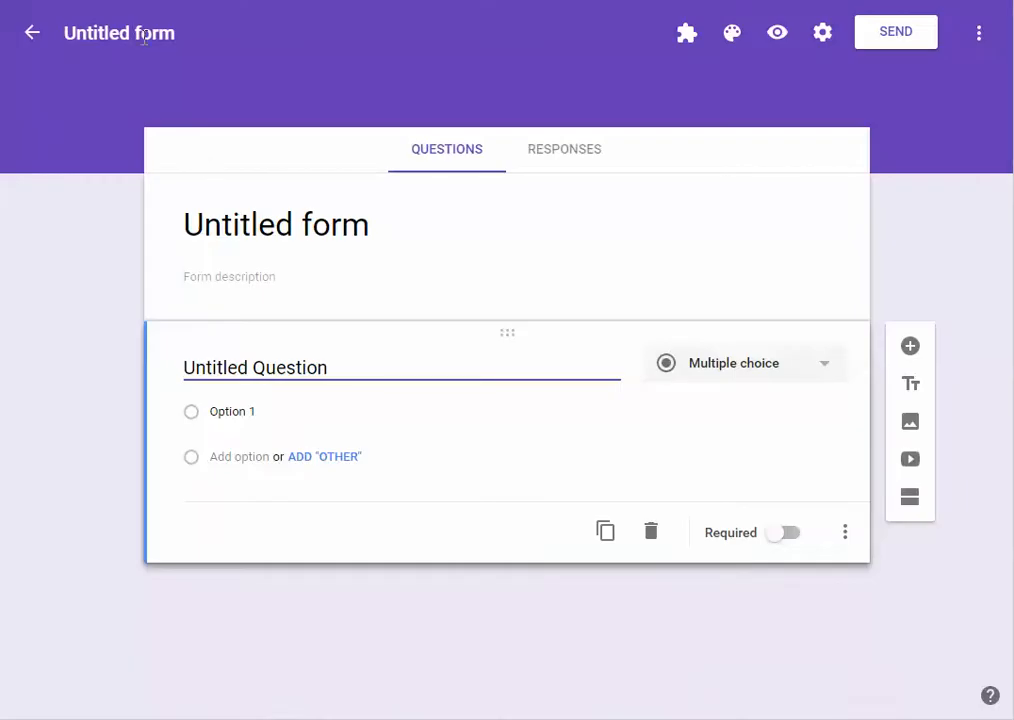
pyautogui.click(144, 37)
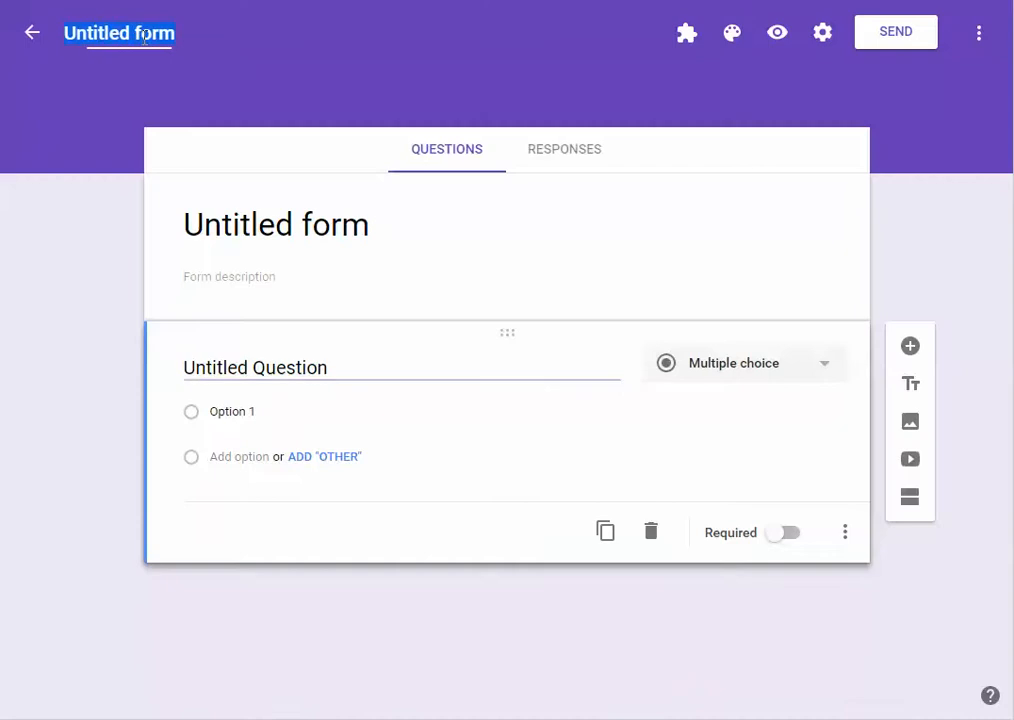
pyautogui.write('WBL')
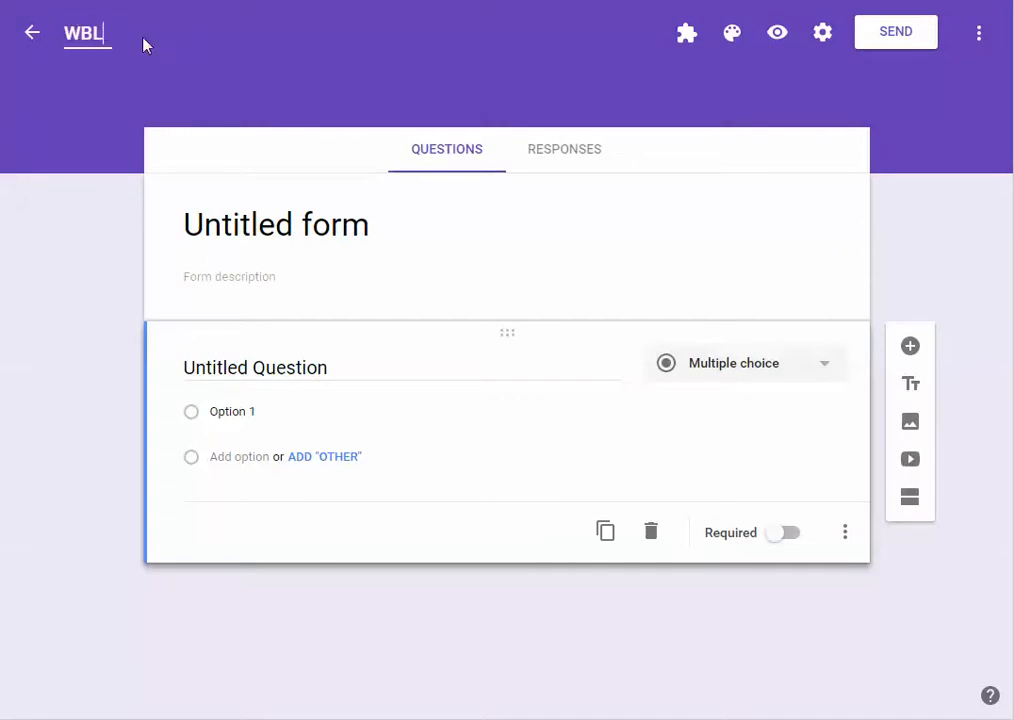
pyautogui.write('T Scale')
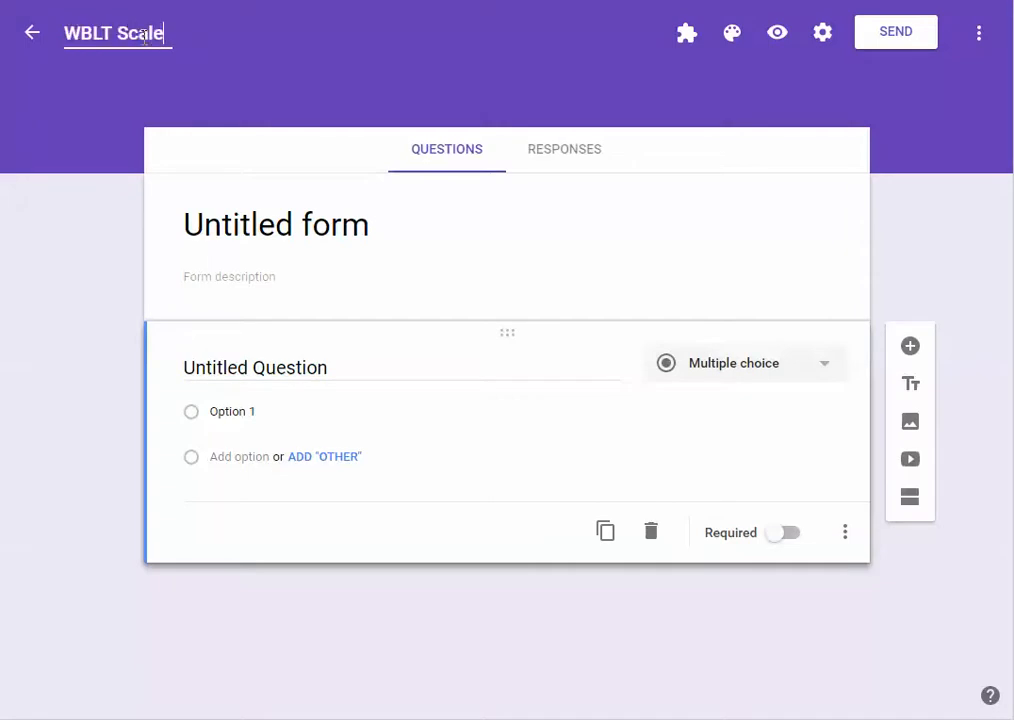
pyautogui.click(301, 274)
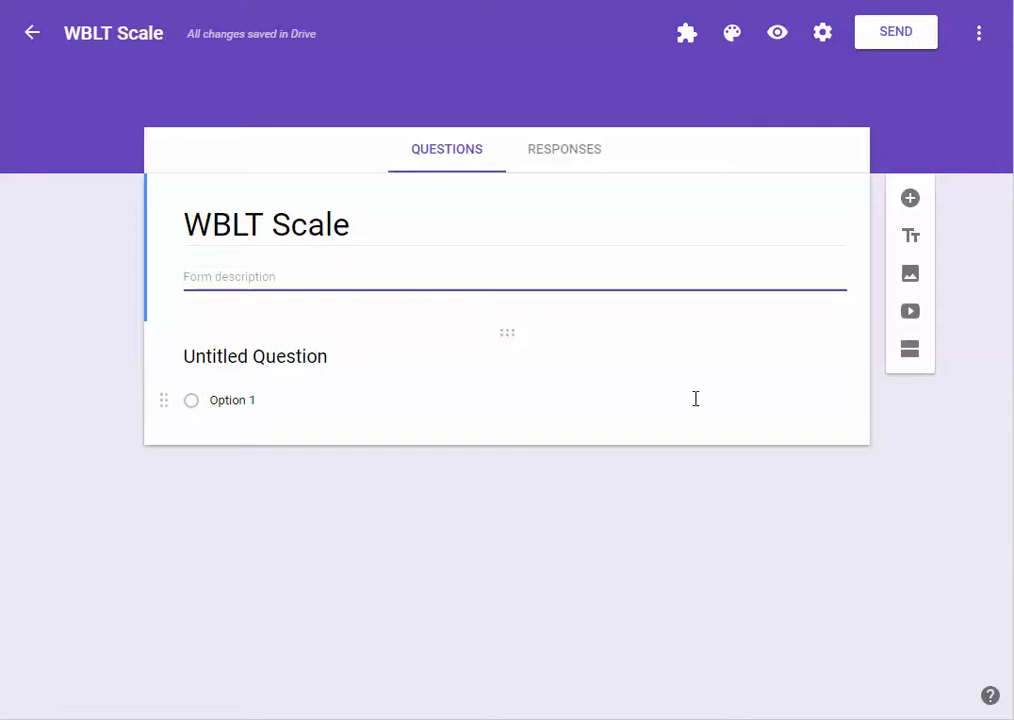
# Step: Add a title and description block above the question and title it "Instruction"
pyautogui.click(913, 241)
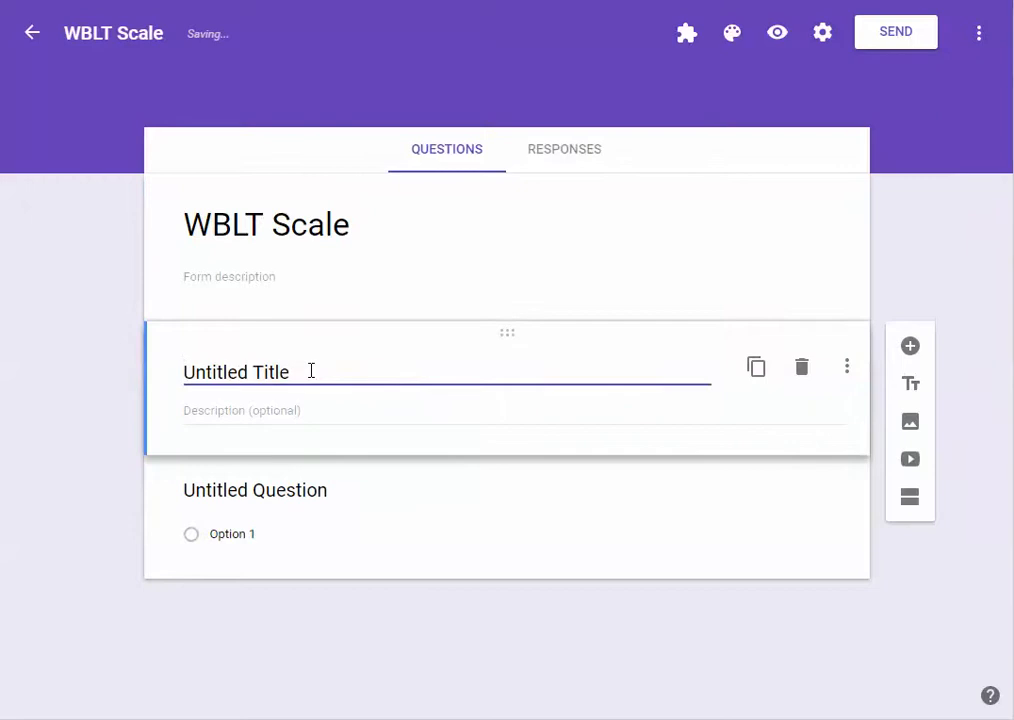
pyautogui.write('Instruct')
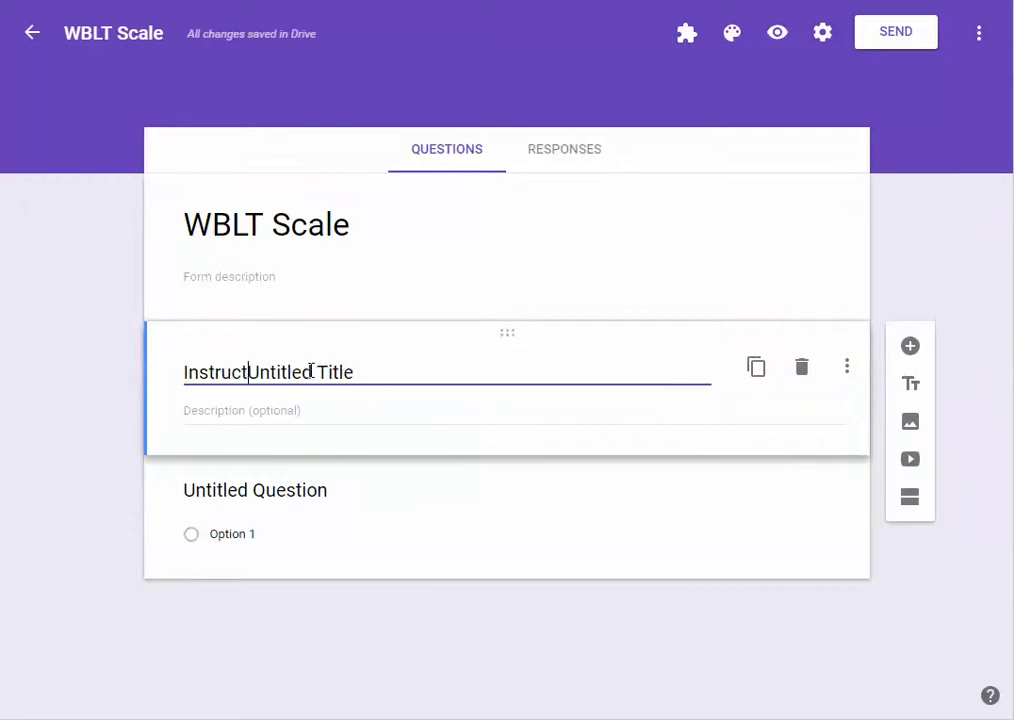
pyautogui.write('ions')
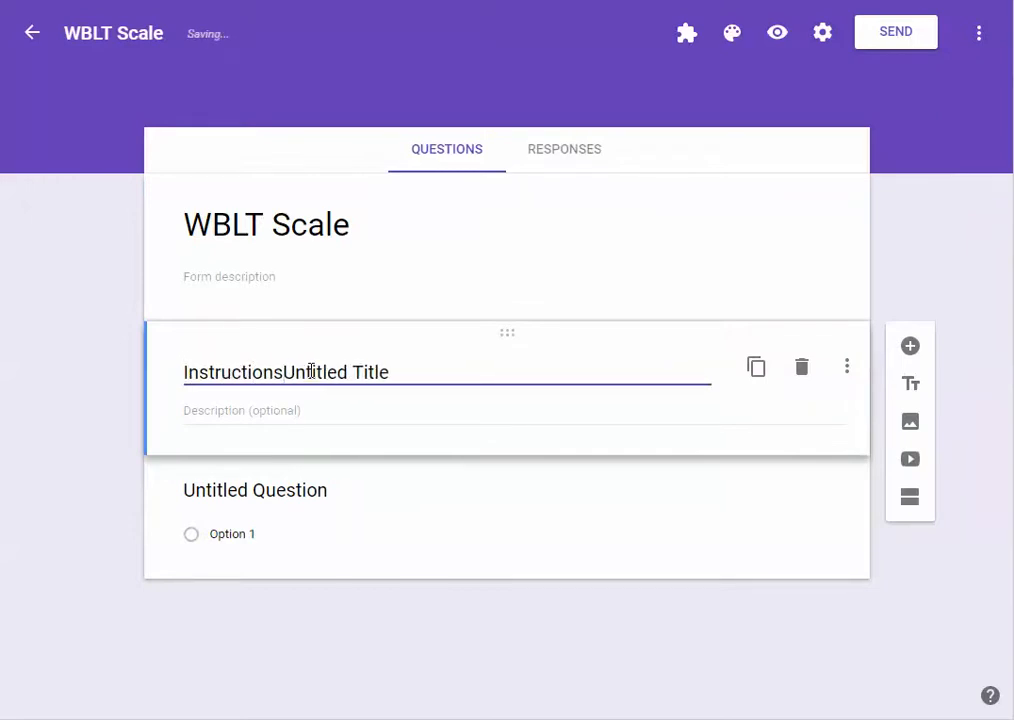
pyautogui.press('BackSpace')
pyautogui.press('Delete')
pyautogui.press('Delete')
pyautogui.press('Delete')
pyautogui.press('Delete')
pyautogui.press('Delete')
pyautogui.press('Delete')
pyautogui.press('Delete')
pyautogui.press('Delete')
pyautogui.press('Delete')
pyautogui.press('Delete')
pyautogui.press('Delete')
pyautogui.press('Delete')
pyautogui.press('Delete')
pyautogui.press('Delete')
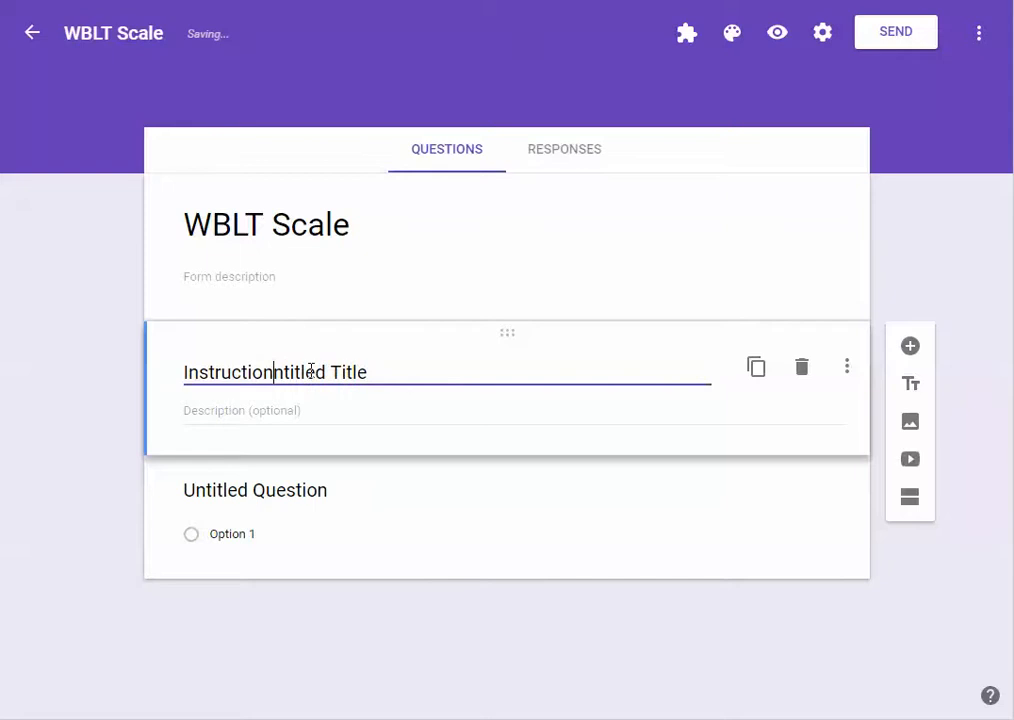
# Step: Replace the untitled question's text with "Amount of Text Provided"
pyautogui.click(584, 485)
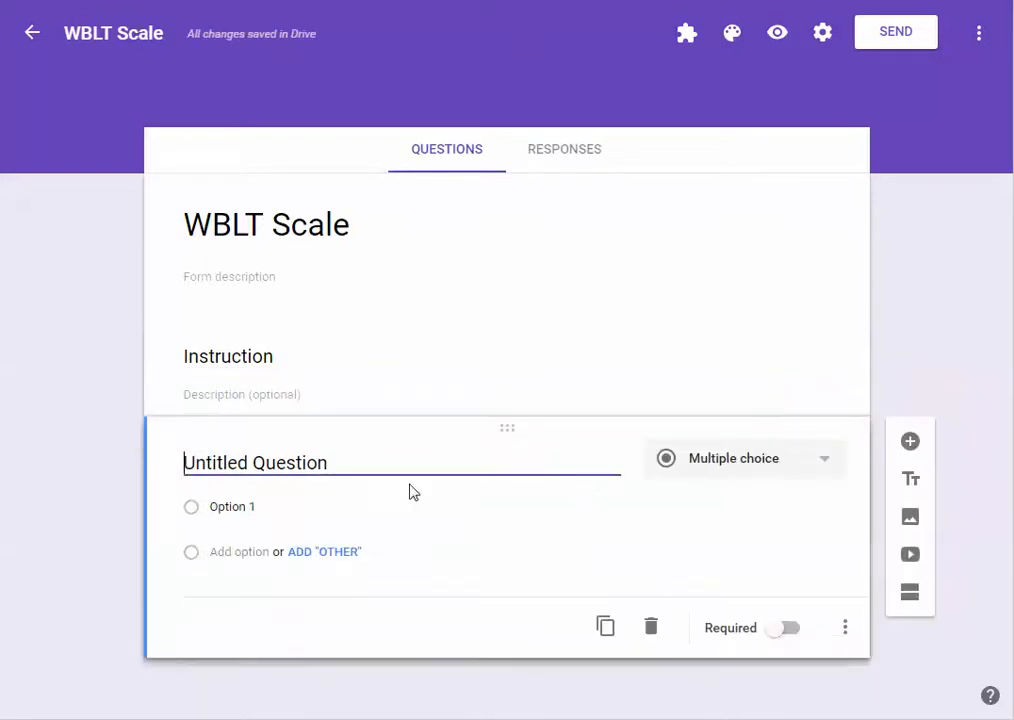
pyautogui.click(348, 462)
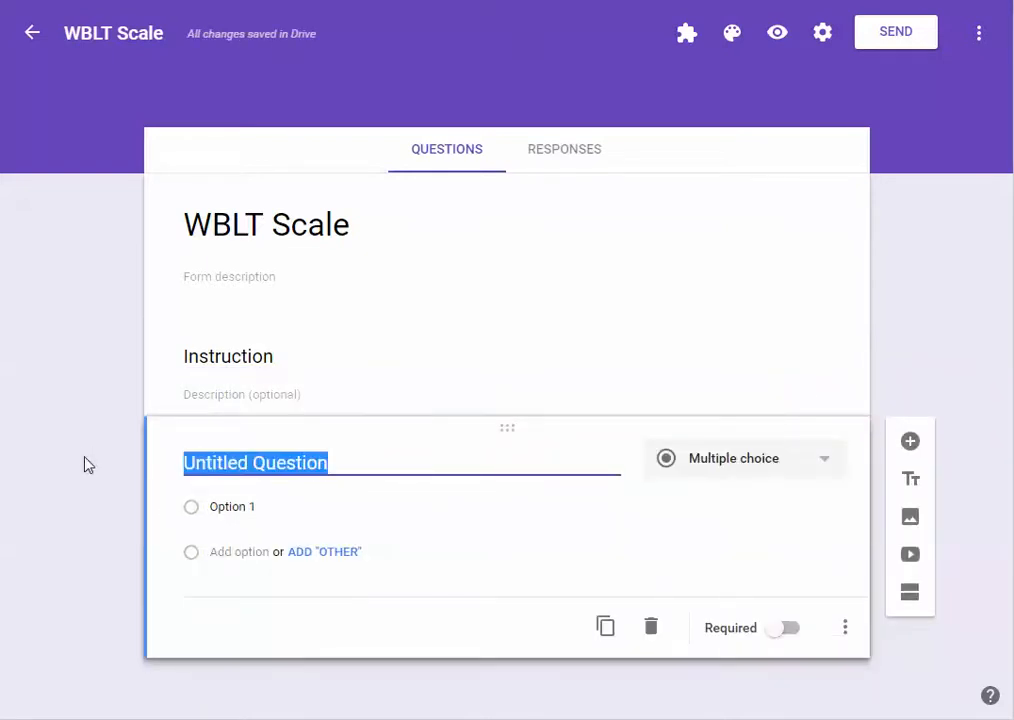
pyautogui.write('Amount o')
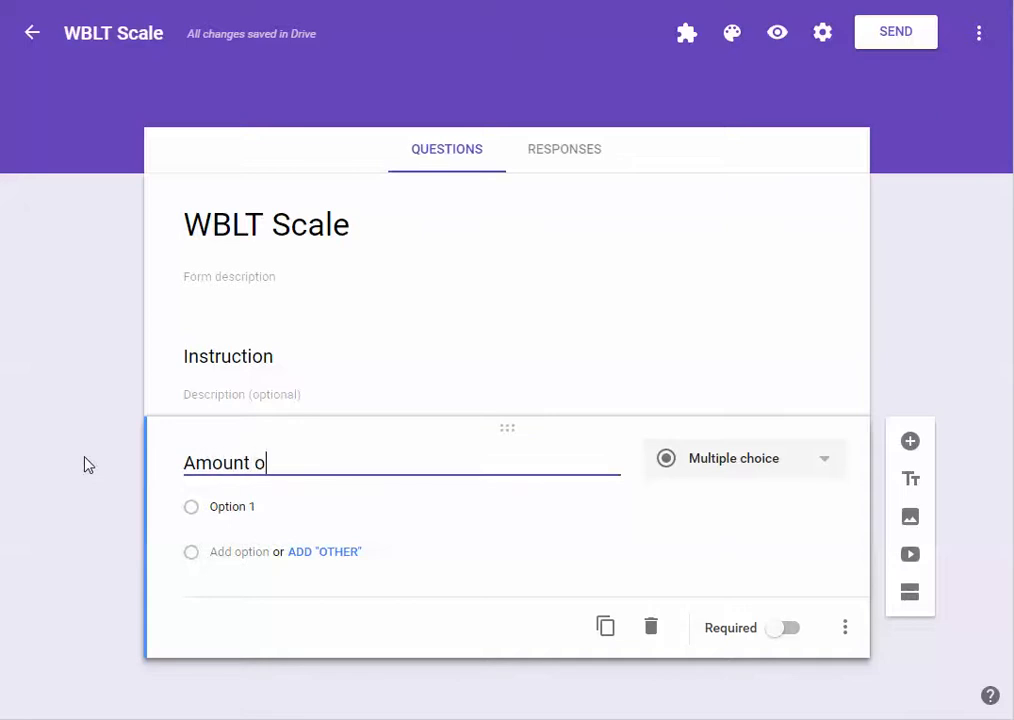
pyautogui.write('f Text ')
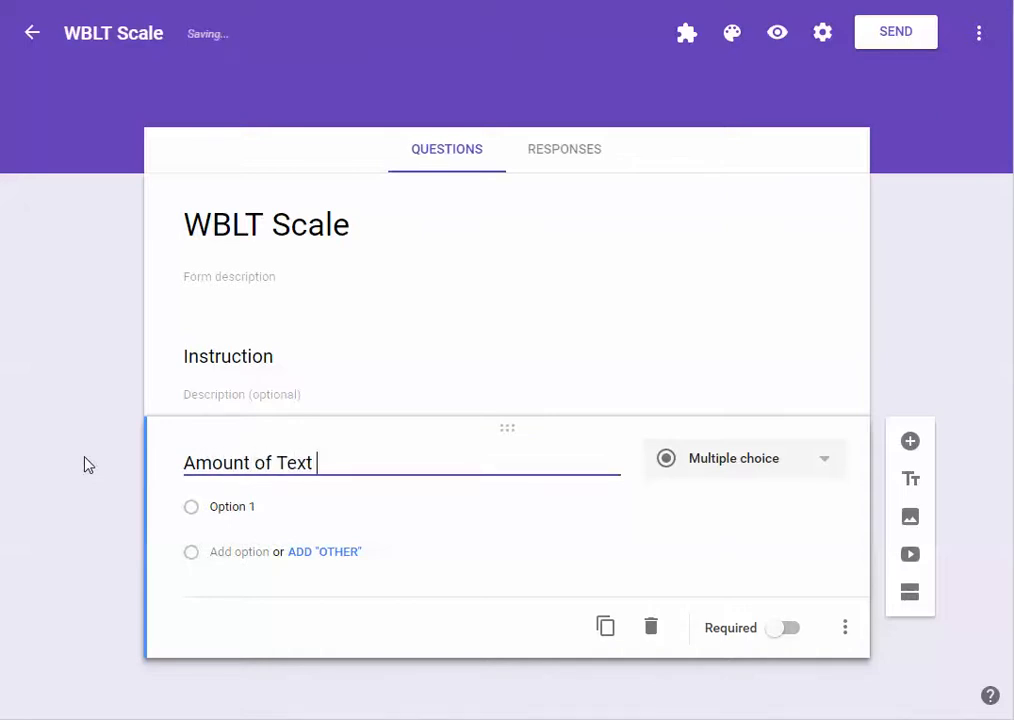
pyautogui.write('Provdied')
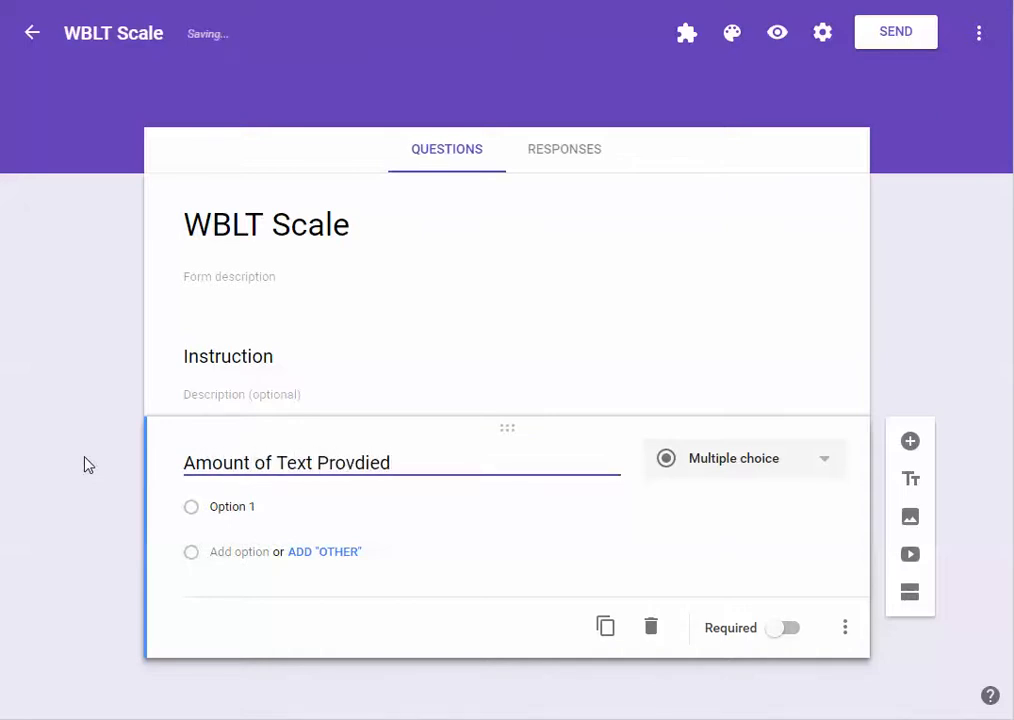
pyautogui.press('BackSpace')
pyautogui.press('BackSpace')
pyautogui.write('ided')
# Step: Set the question's first answer option to "Poor (Way to much text)"
pyautogui.click(195, 512)
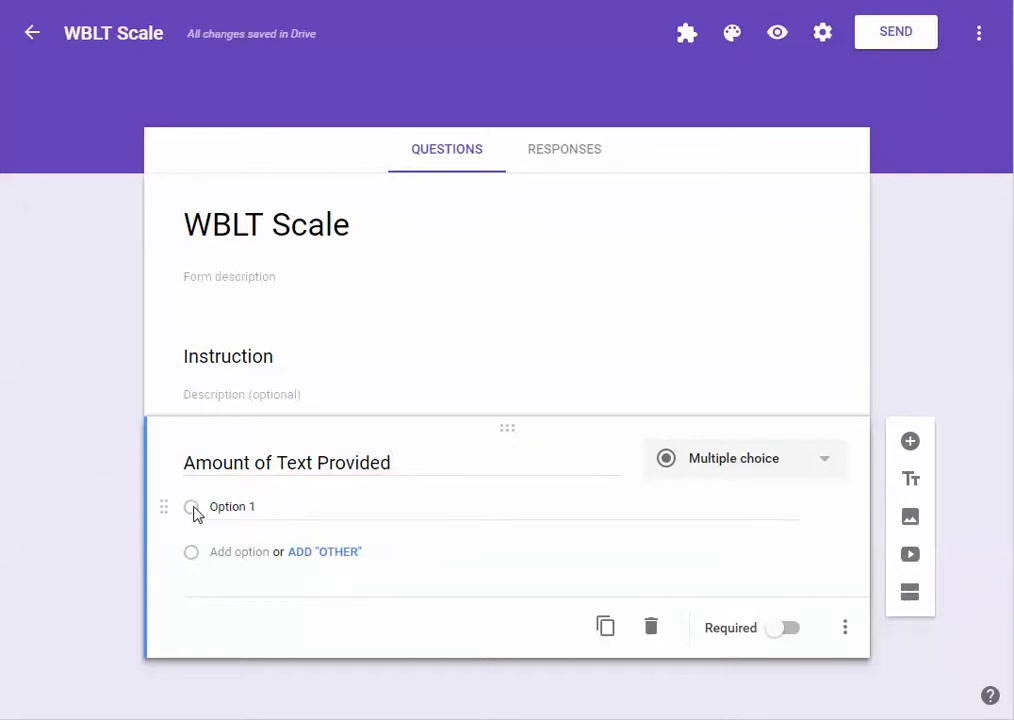
pyautogui.click(245, 507)
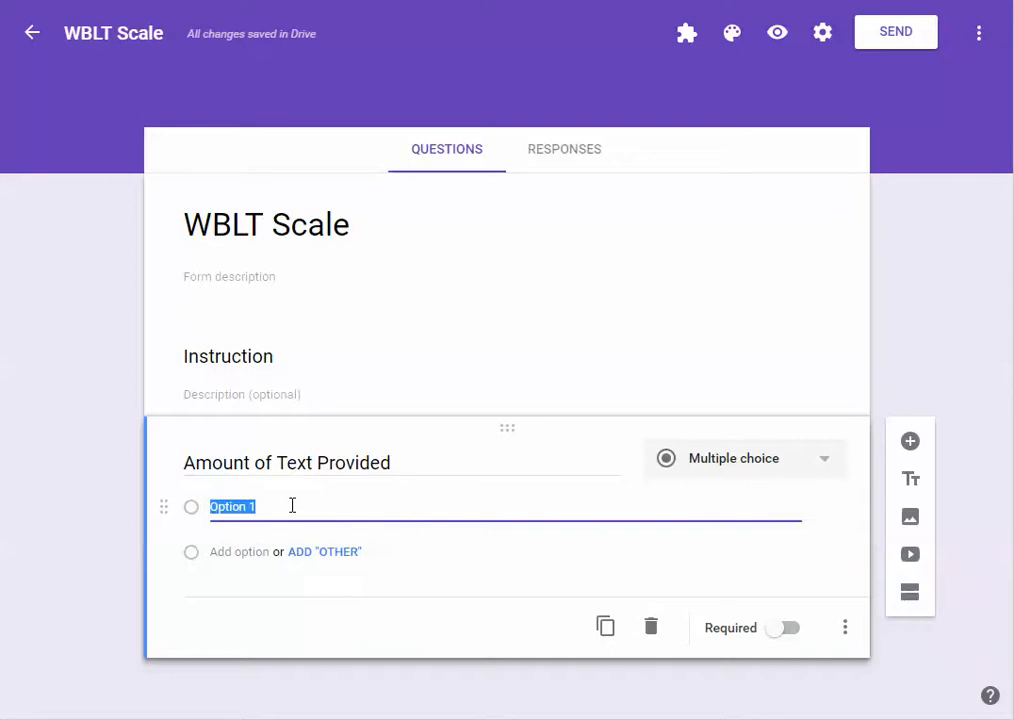
pyautogui.write('Poor (Way to muc')
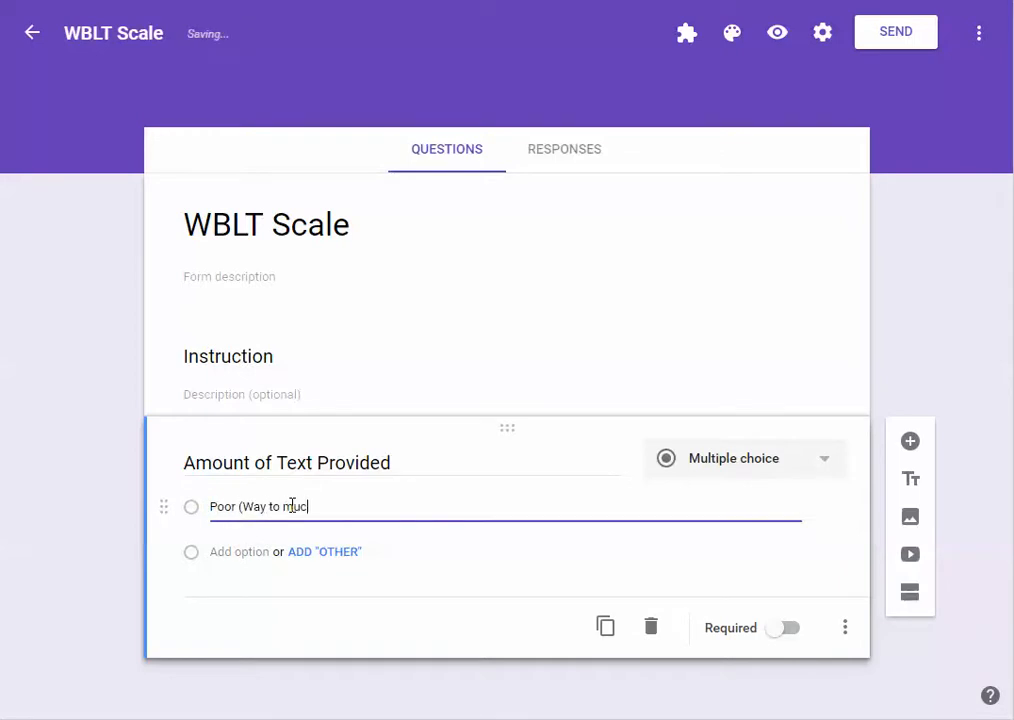
pyautogui.write('h text')
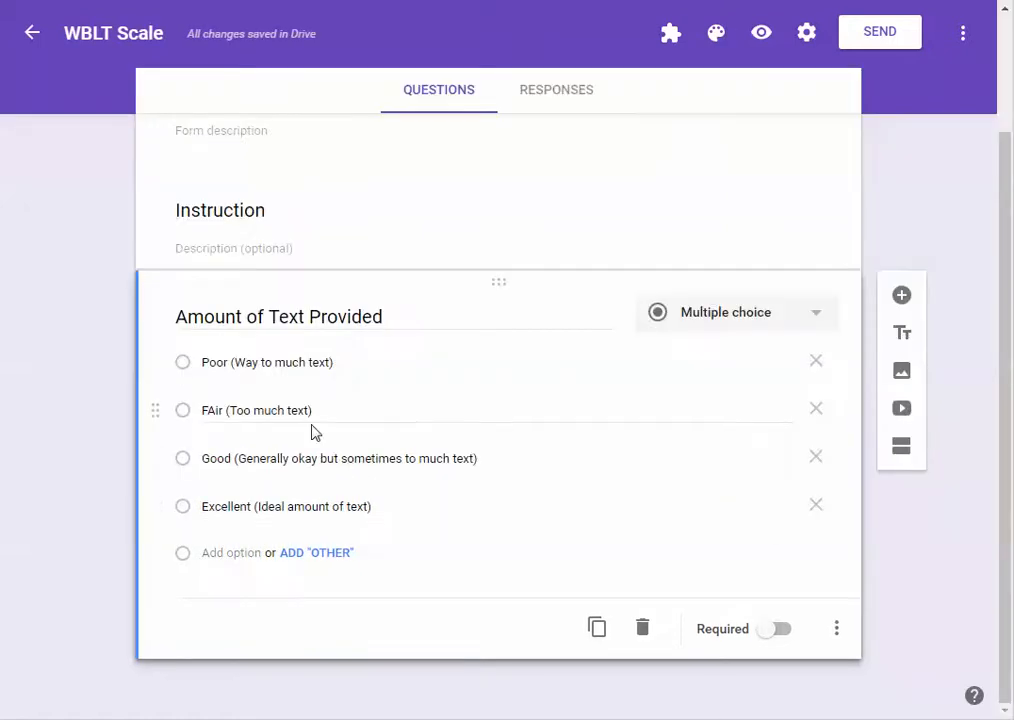
# Step: Correct the capitalization of the second answer option so it reads "Fair (Too much text)"
pyautogui.click(214, 412)
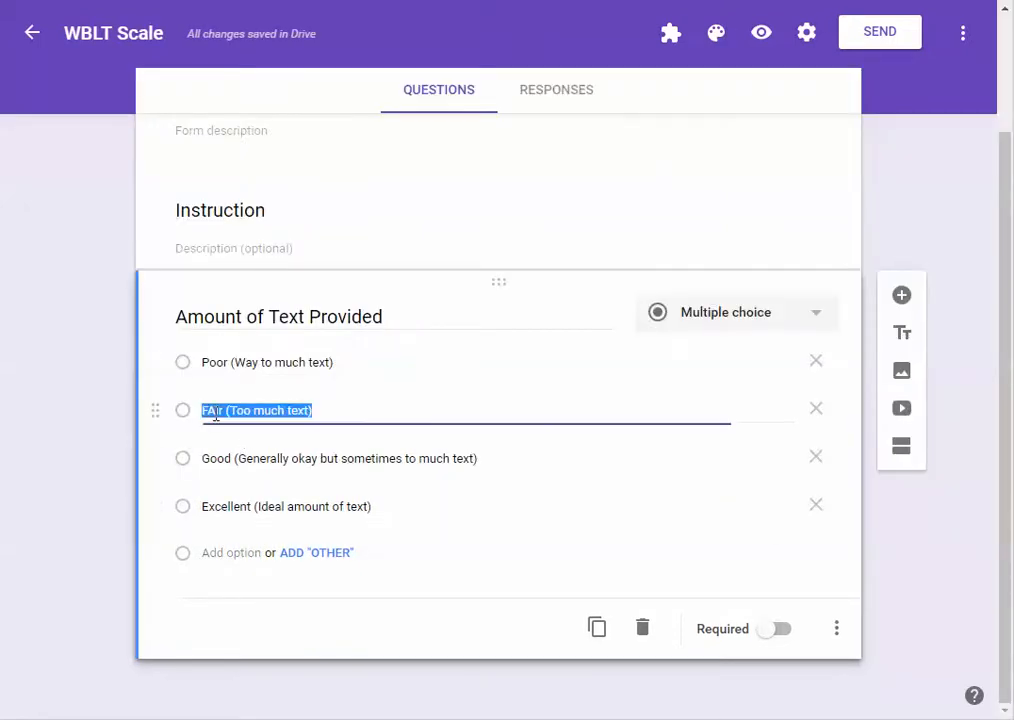
pyautogui.click(208, 412)
pyautogui.press('Delete')
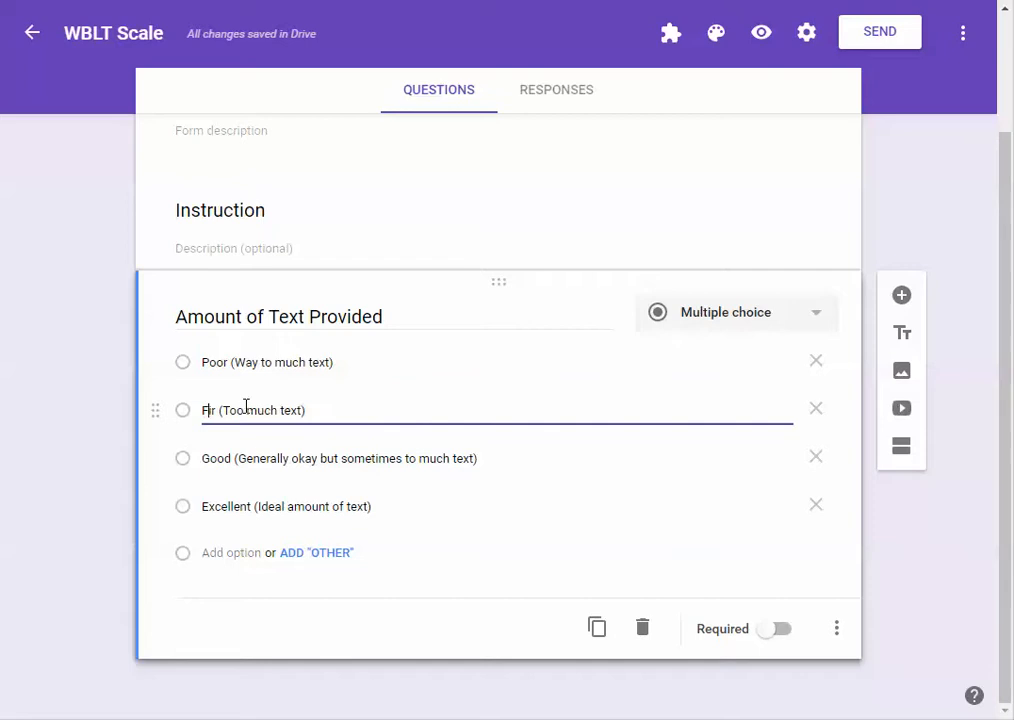
pyautogui.write('ai')
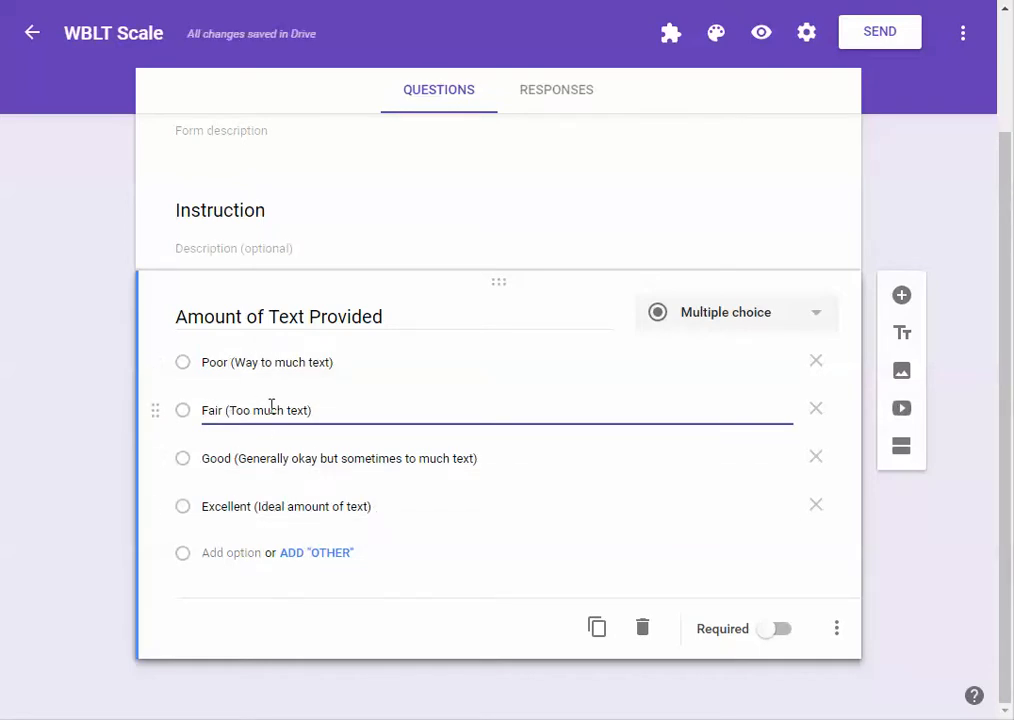
# Step: Add a new multiple choice question below "Amount of Text Provided" and select its first option's text
pyautogui.scroll(3, 395, 452)
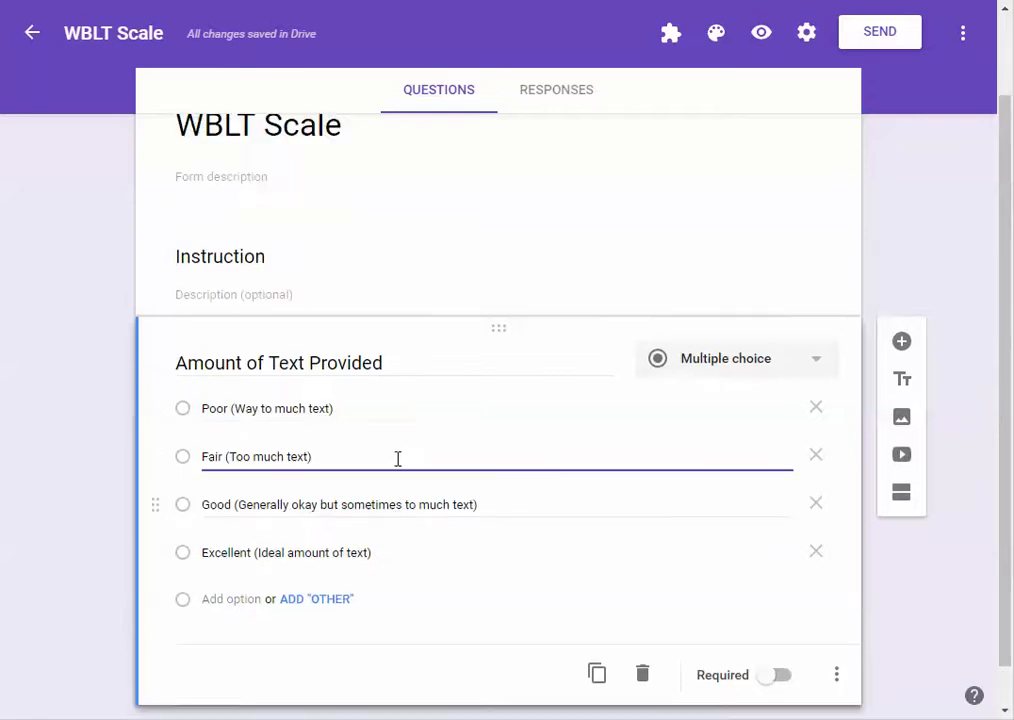
pyautogui.scroll(-2, 300, 525)
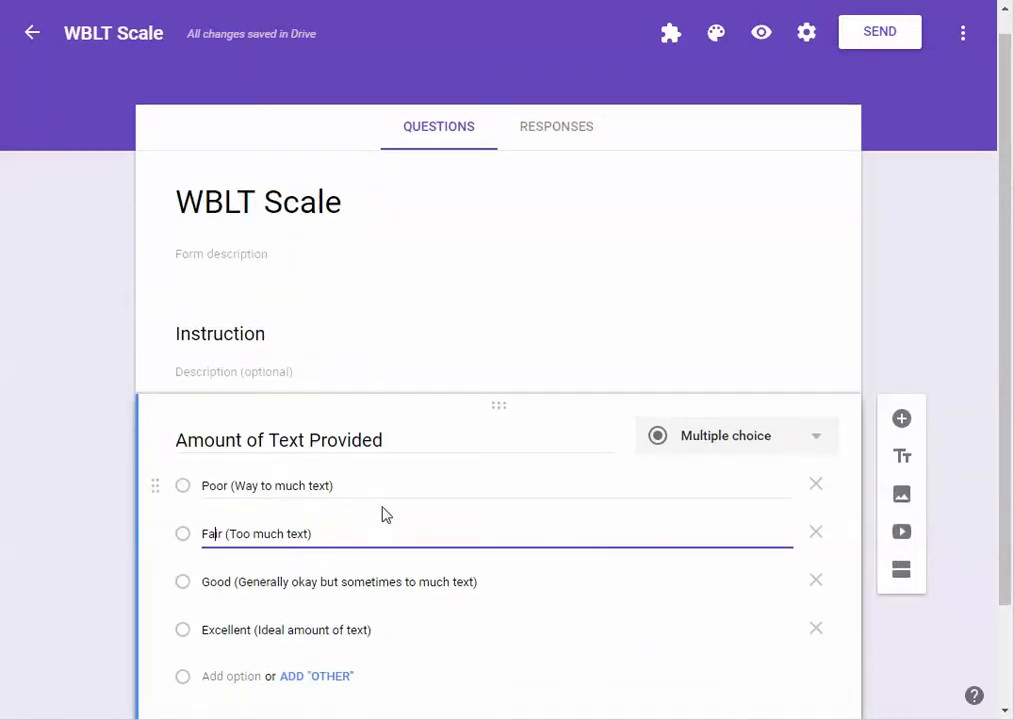
pyautogui.click(428, 654)
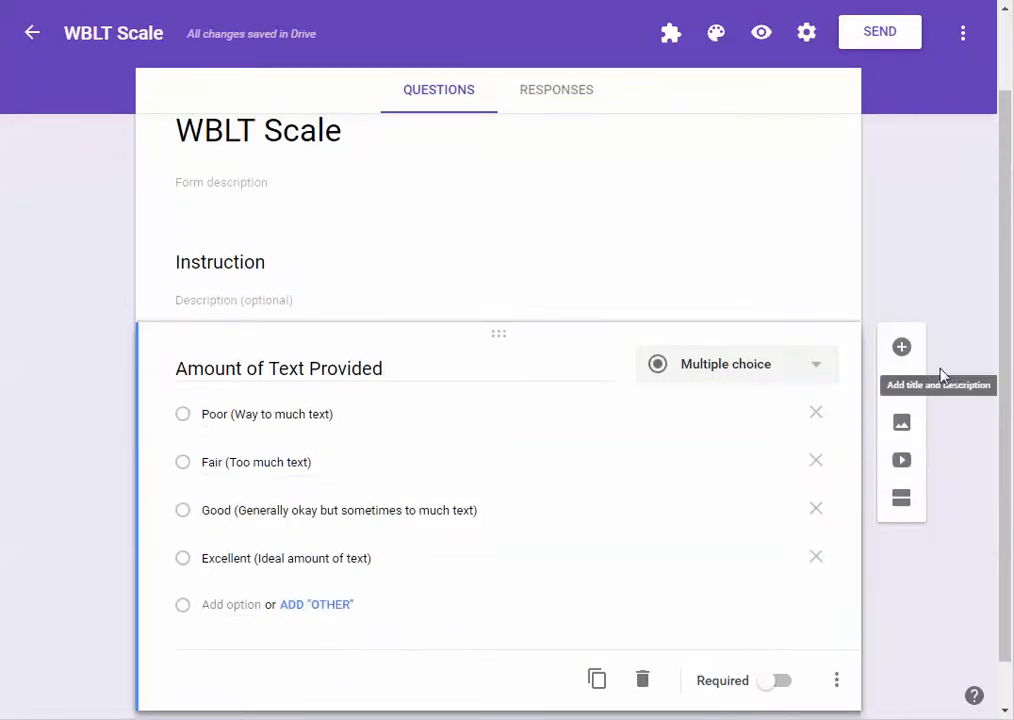
pyautogui.click(902, 348)
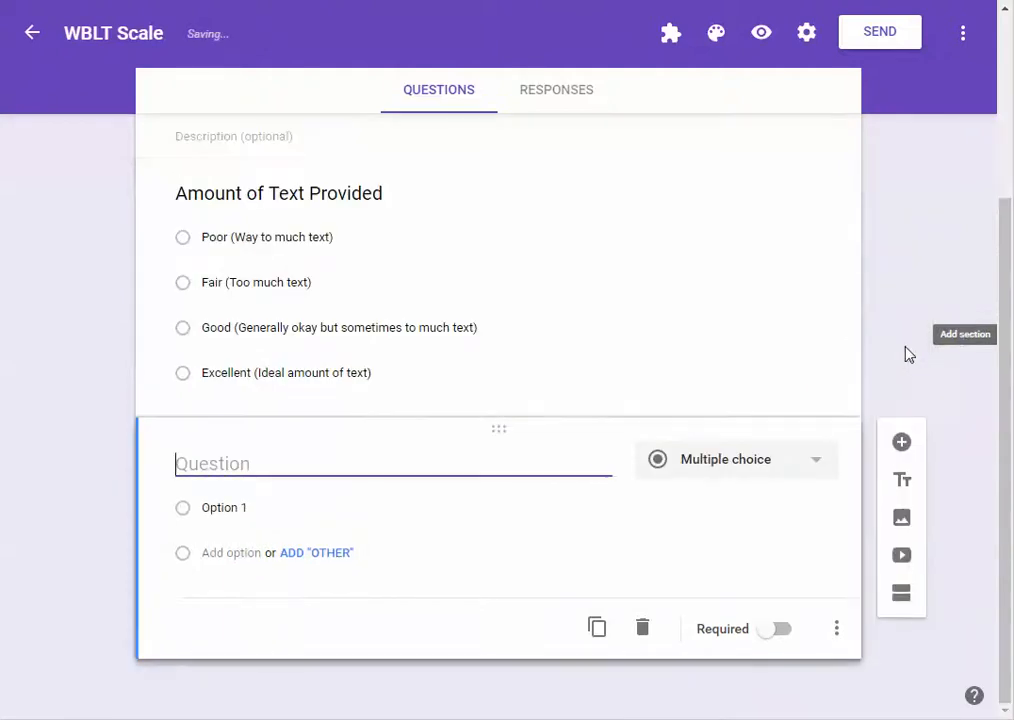
pyautogui.click(230, 507)
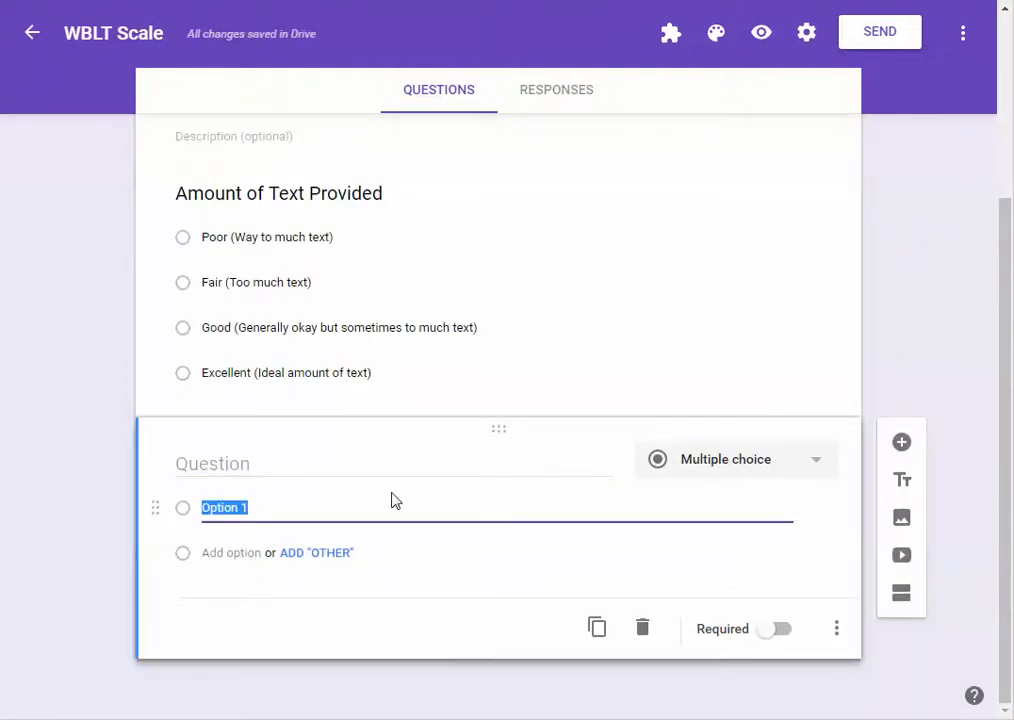
# Step: Look over the form and check which add-ons are available for it
pyautogui.scroll(3, 466, 550)
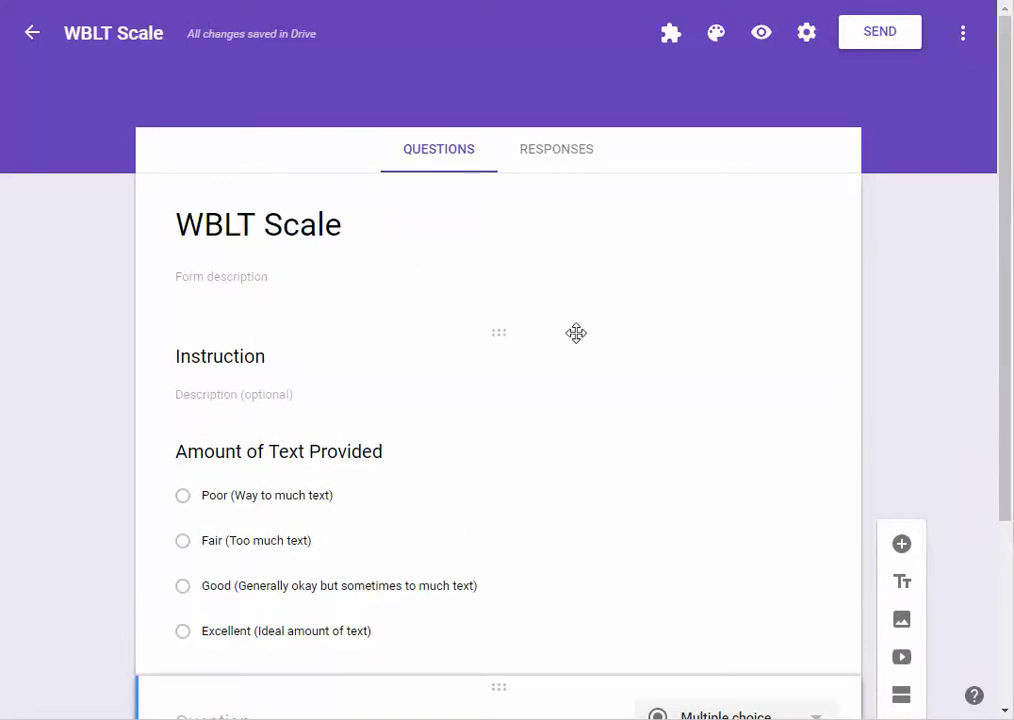
pyautogui.scroll(-1, 653, 427)
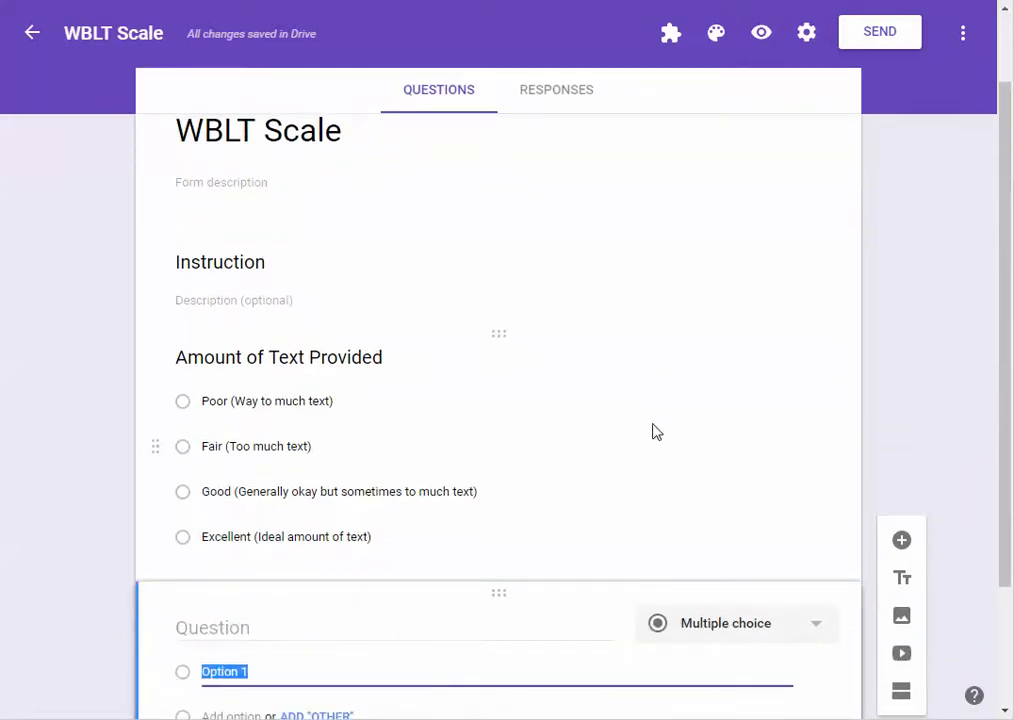
pyautogui.scroll(1, 614, 301)
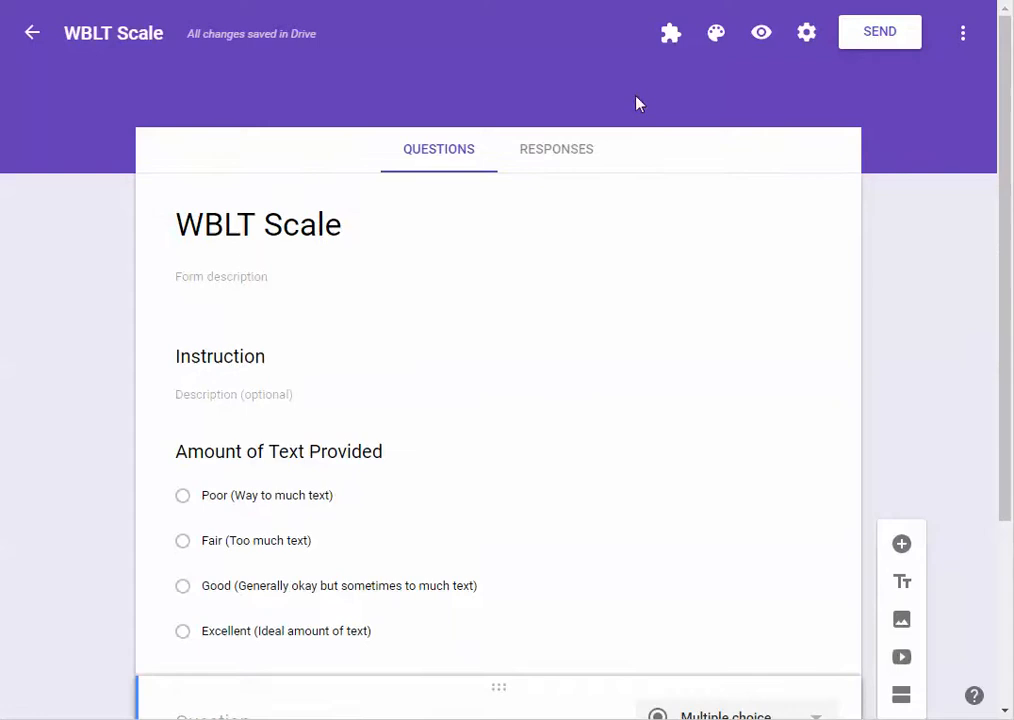
pyautogui.click(669, 40)
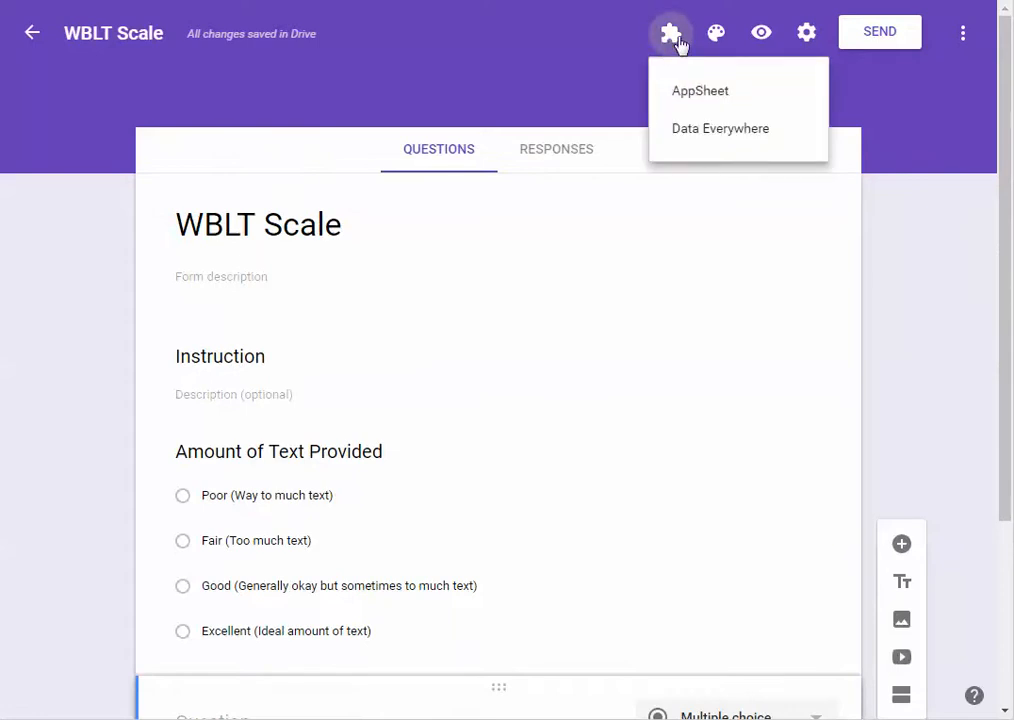
pyautogui.click(720, 40)
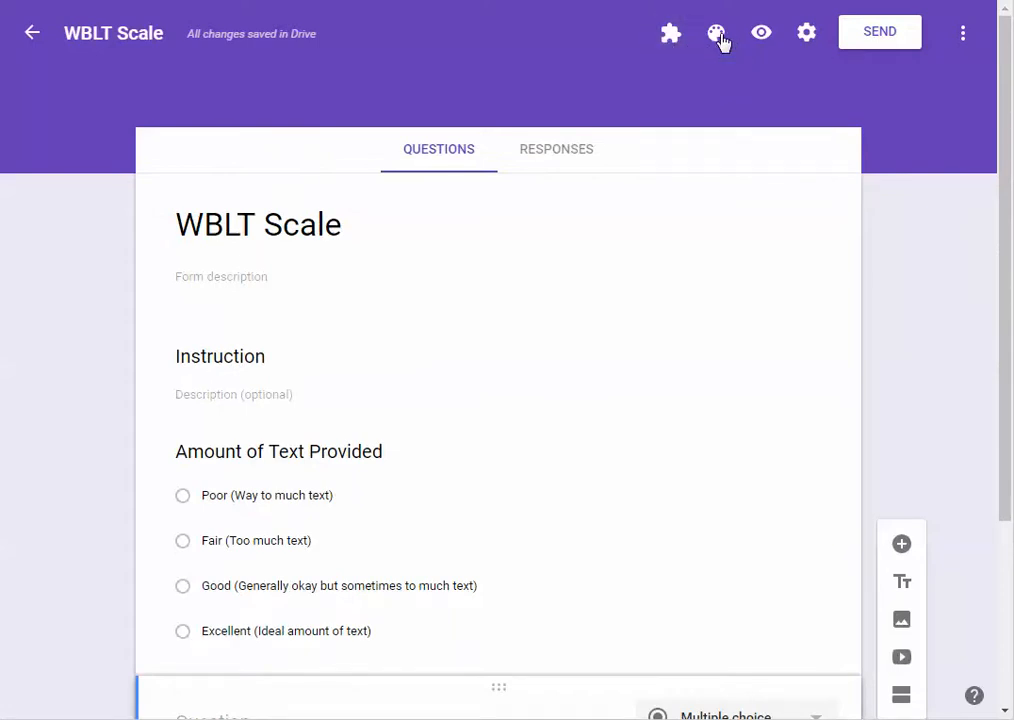
# Step: Change the form's theme color to dark blue
pyautogui.click(720, 38)
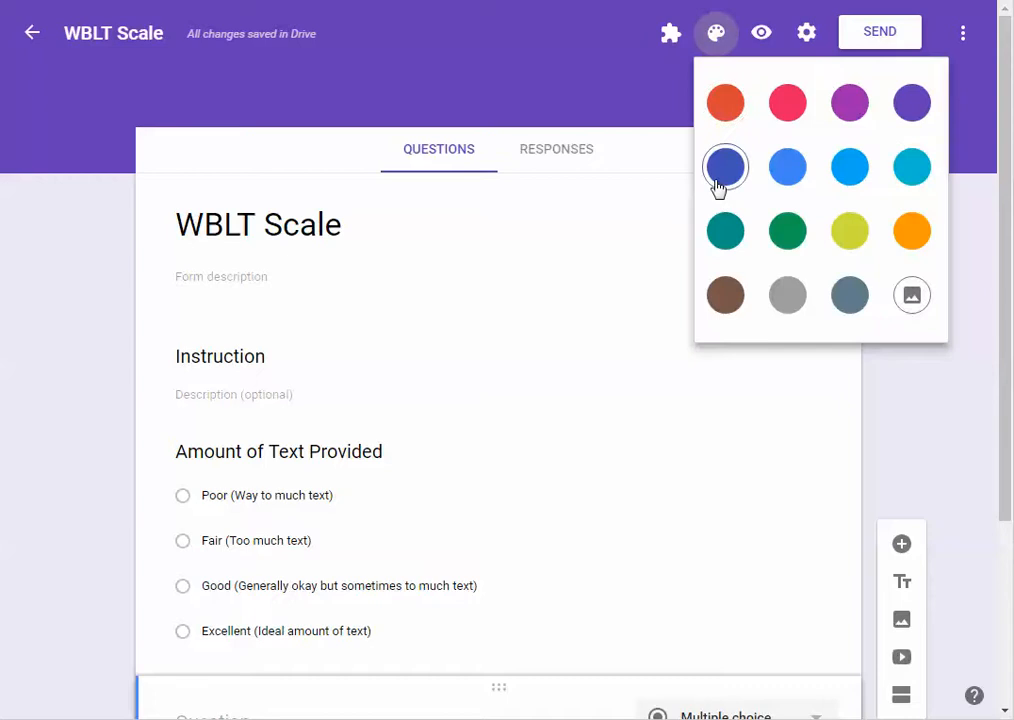
pyautogui.click(725, 166)
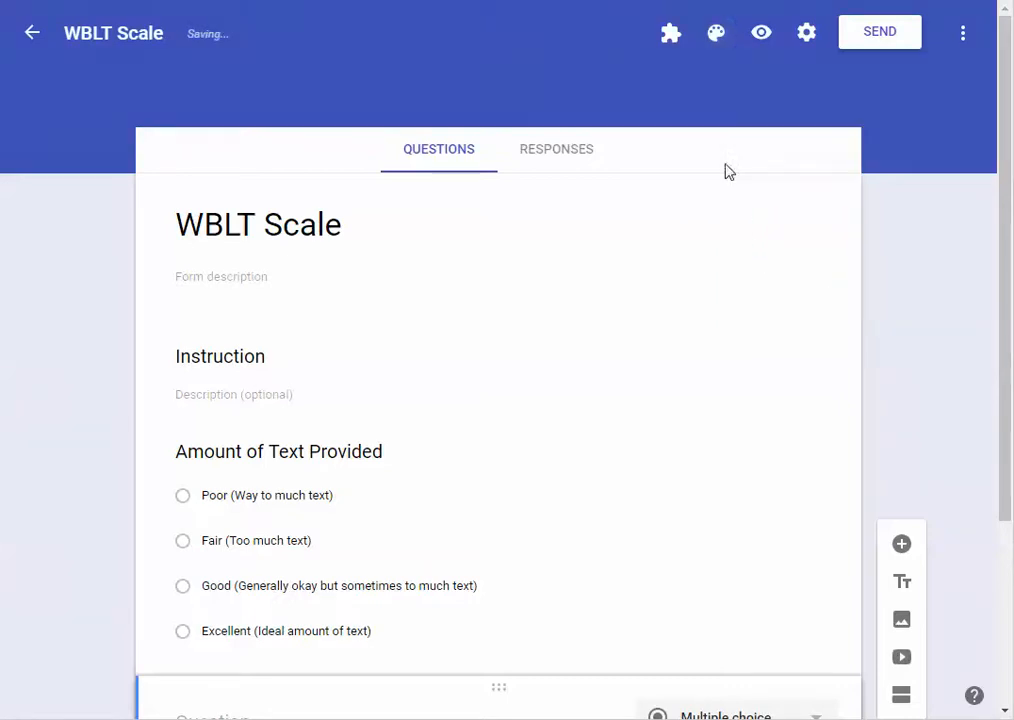
# Step: Apply the multicolored yarn header image from the Work and School themes to the form
pyautogui.click(719, 38)
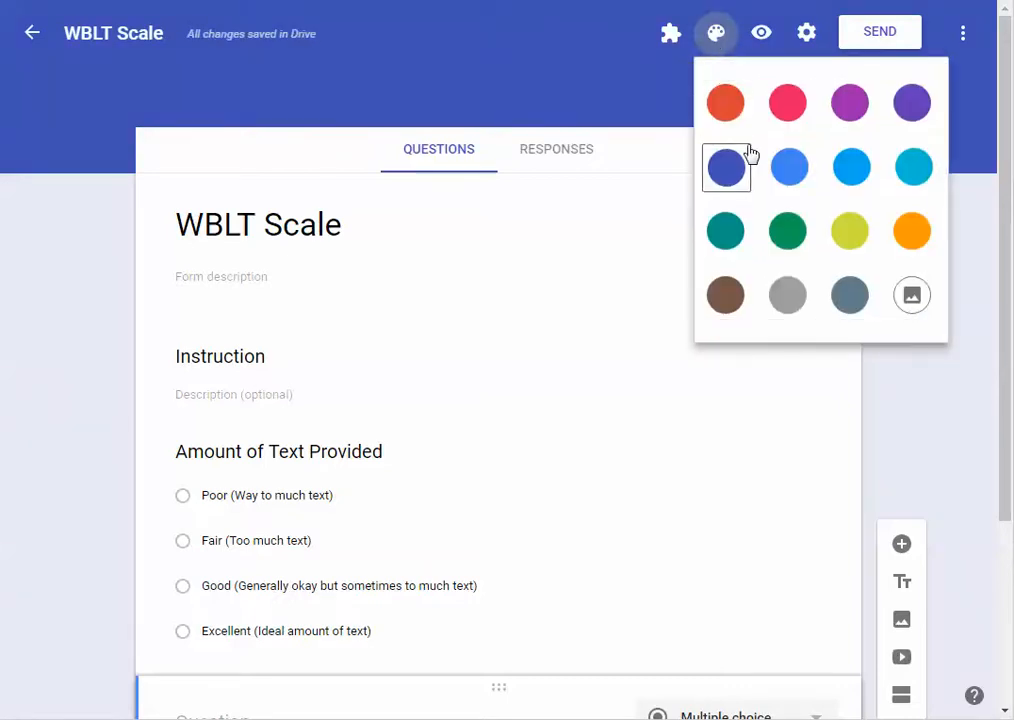
pyautogui.click(912, 297)
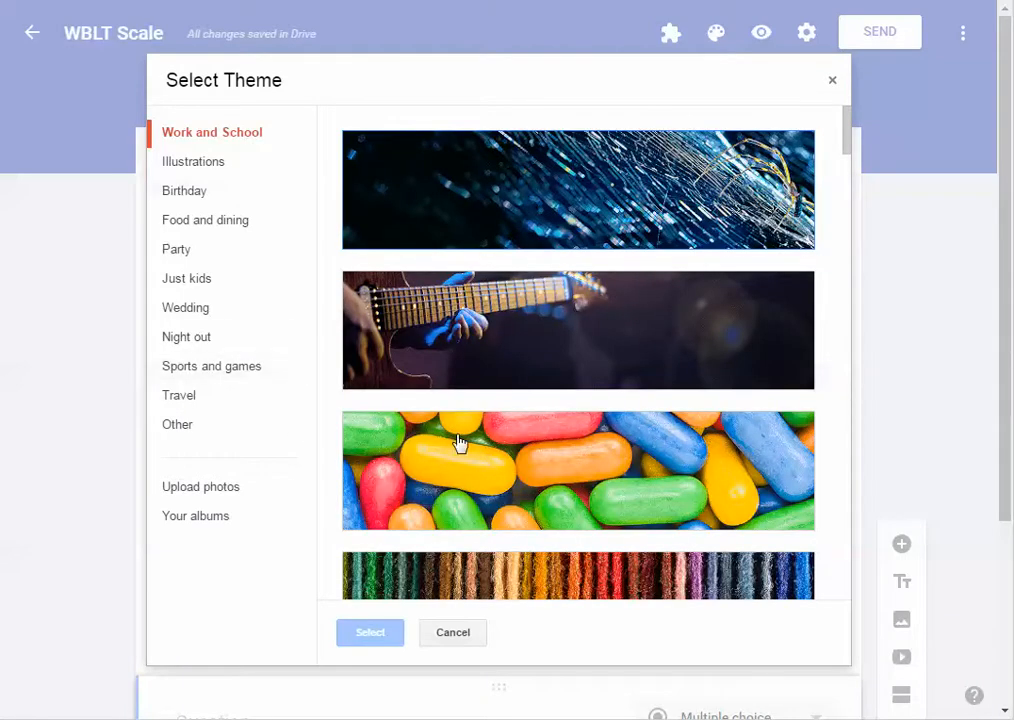
pyautogui.scroll(-2, 460, 430)
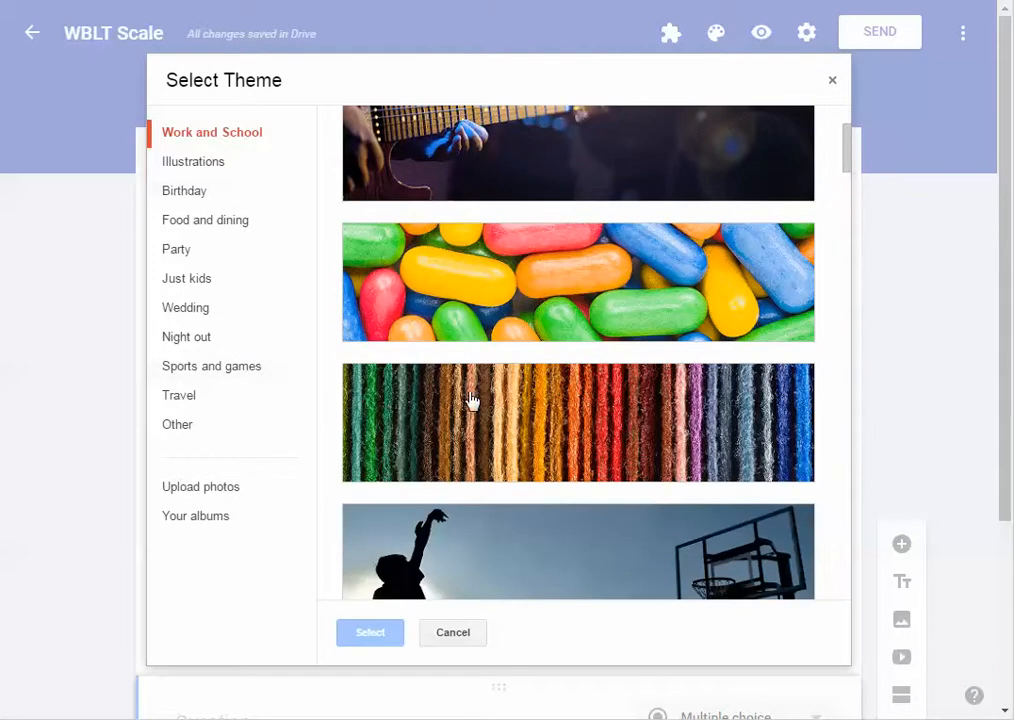
pyautogui.click(533, 413)
pyautogui.click(378, 632)
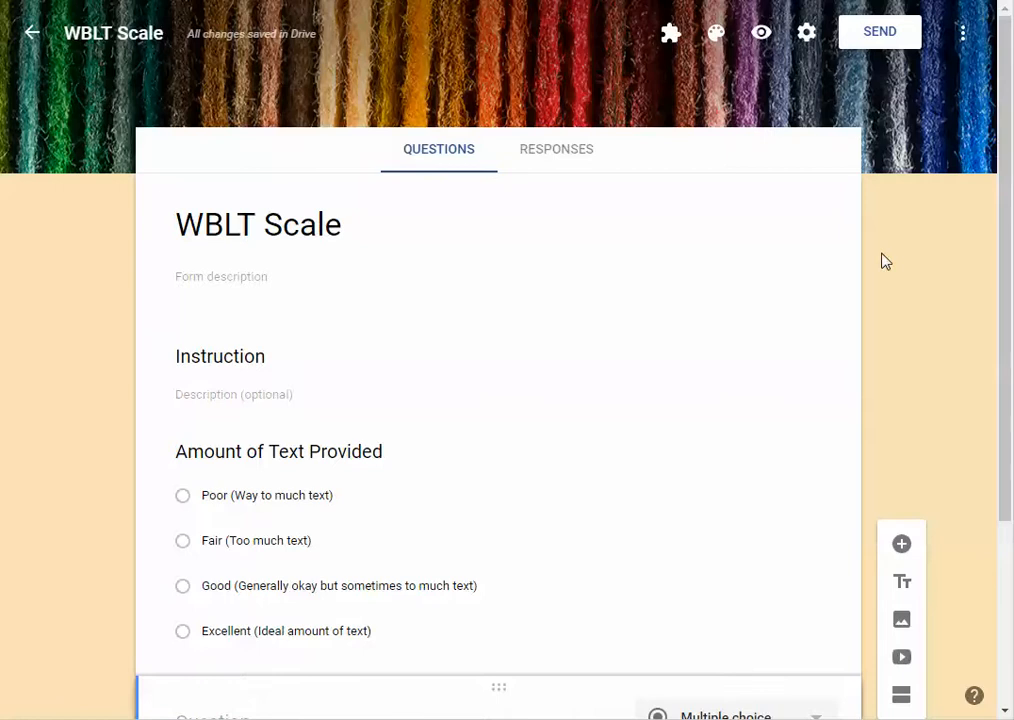
# Step: Switch the form's theme from the header image back to the dark blue color
pyautogui.click(718, 45)
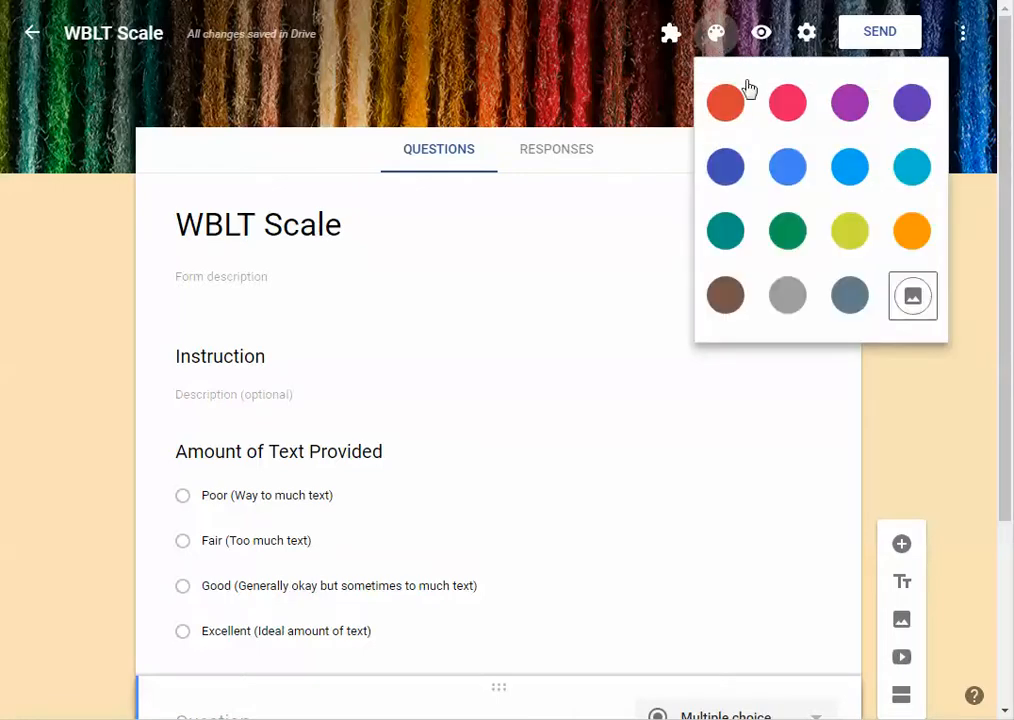
pyautogui.click(727, 167)
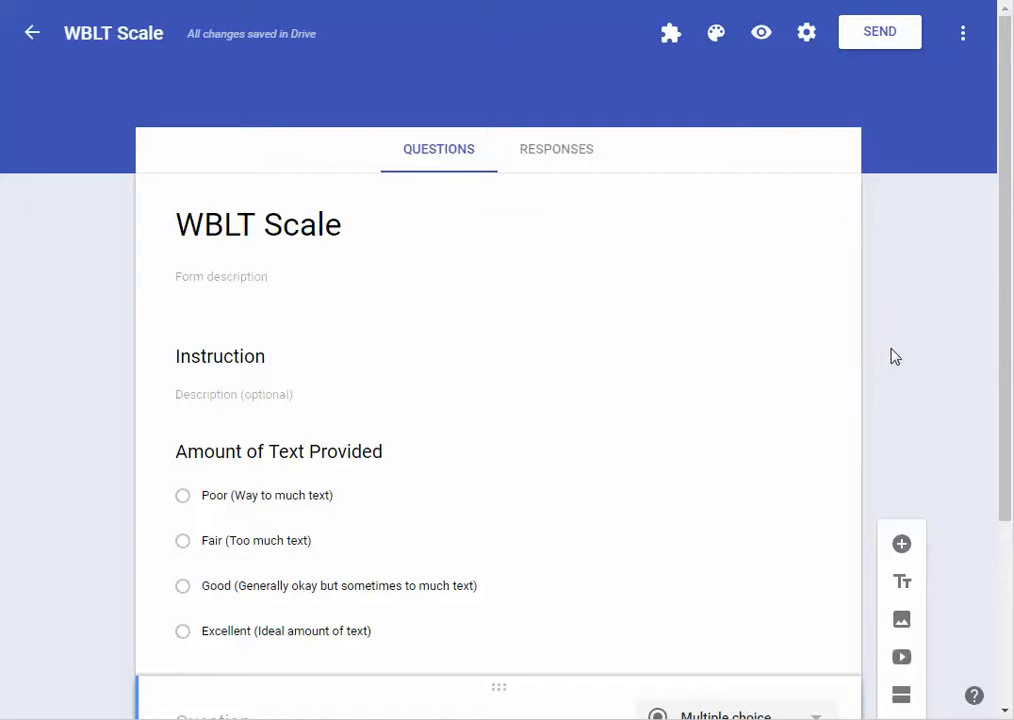
# Step: Number the "Amount of Text Provided" question so its title reads "1. Amount of Text Provided"
pyautogui.scroll(-3, 780, 630)
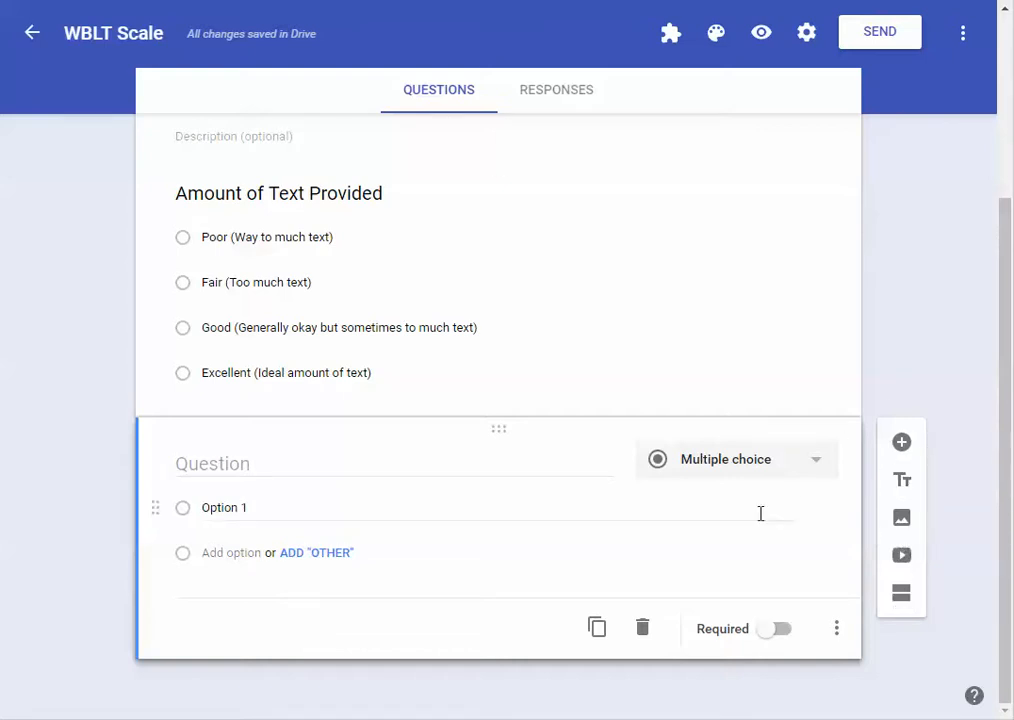
pyautogui.scroll(3, 480, 559)
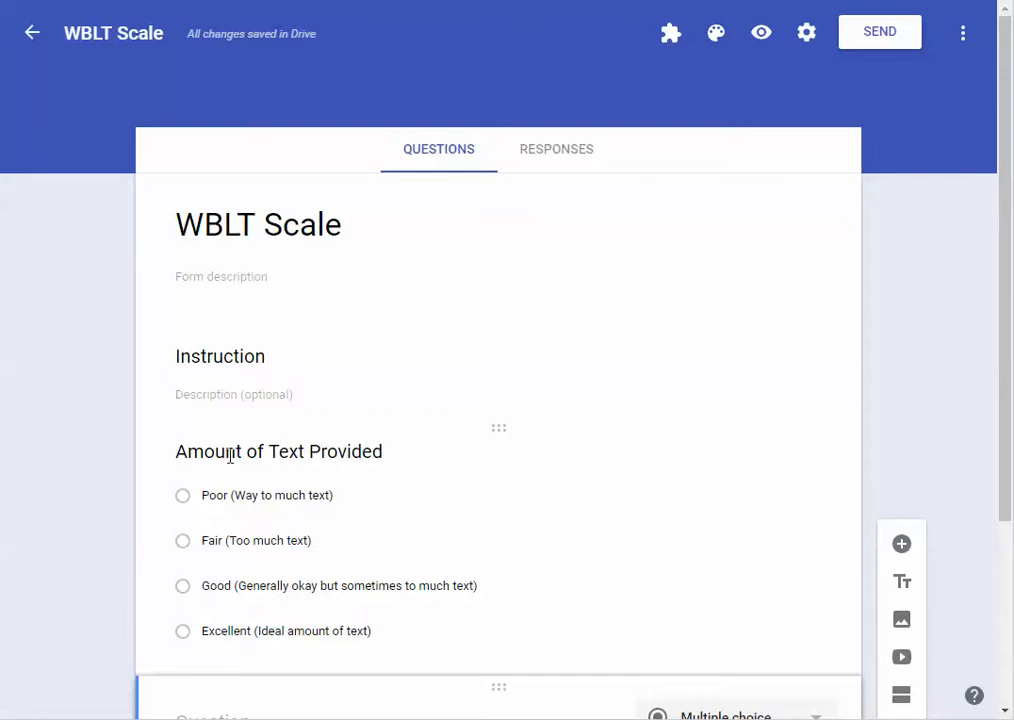
pyautogui.click(181, 453)
pyautogui.click(188, 458)
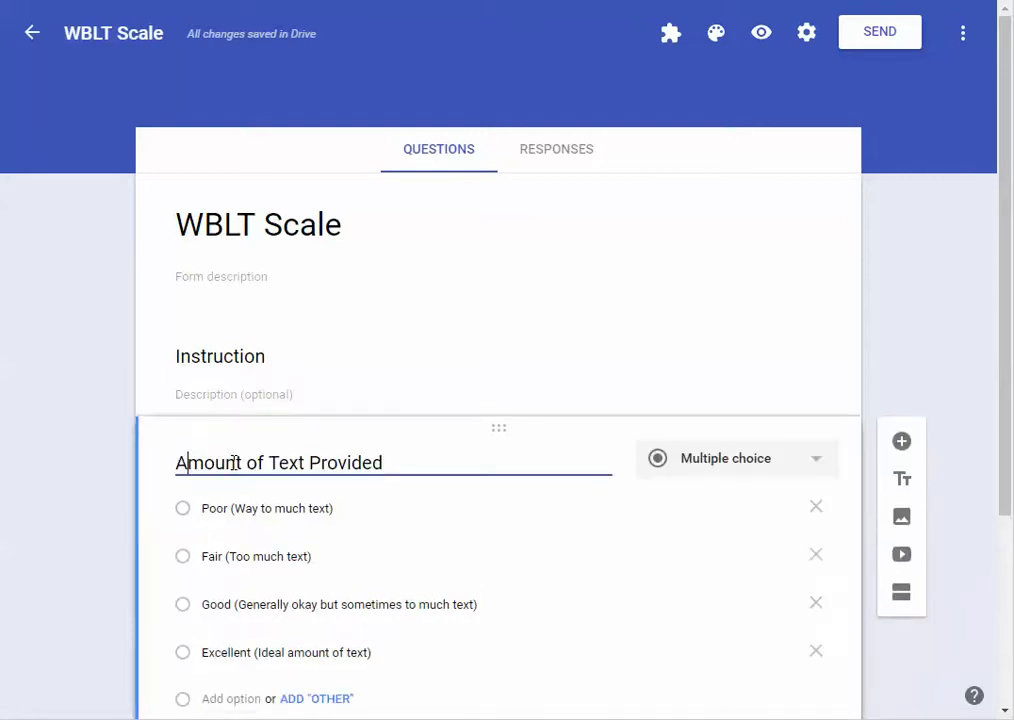
pyautogui.press('Home')
pyautogui.write('1.')
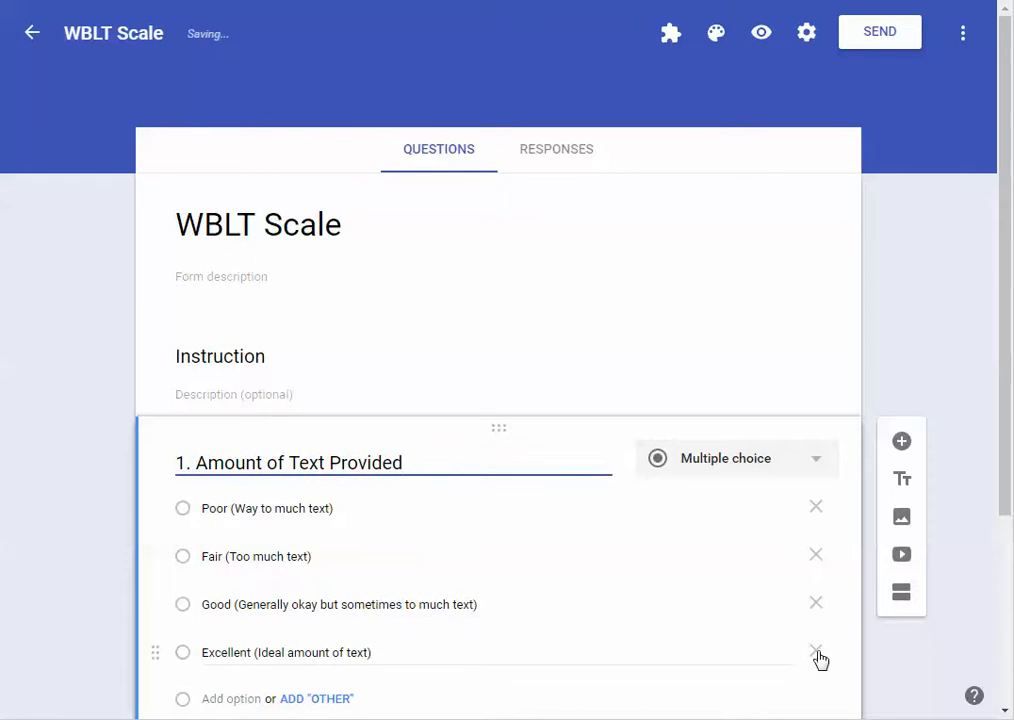
# Step: Preview the form as respondents see it and return to editing
pyautogui.click(762, 36)
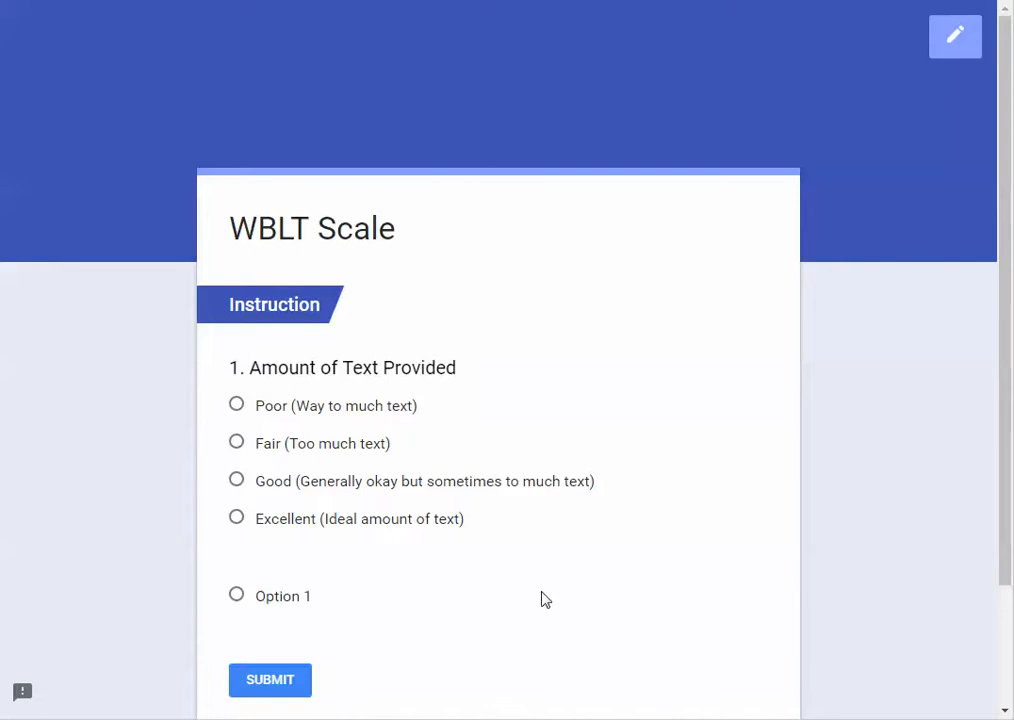
pyautogui.click(943, 45)
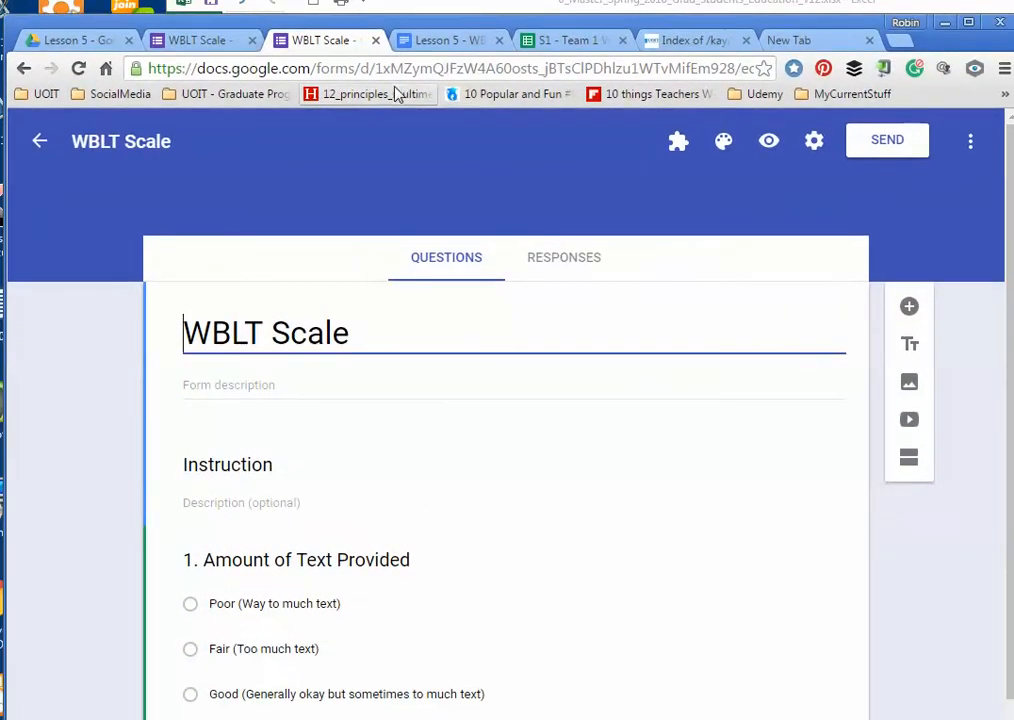
# Step: Generate a shortened link for the form's web address with the browser's URL shortener
pyautogui.click(345, 66)
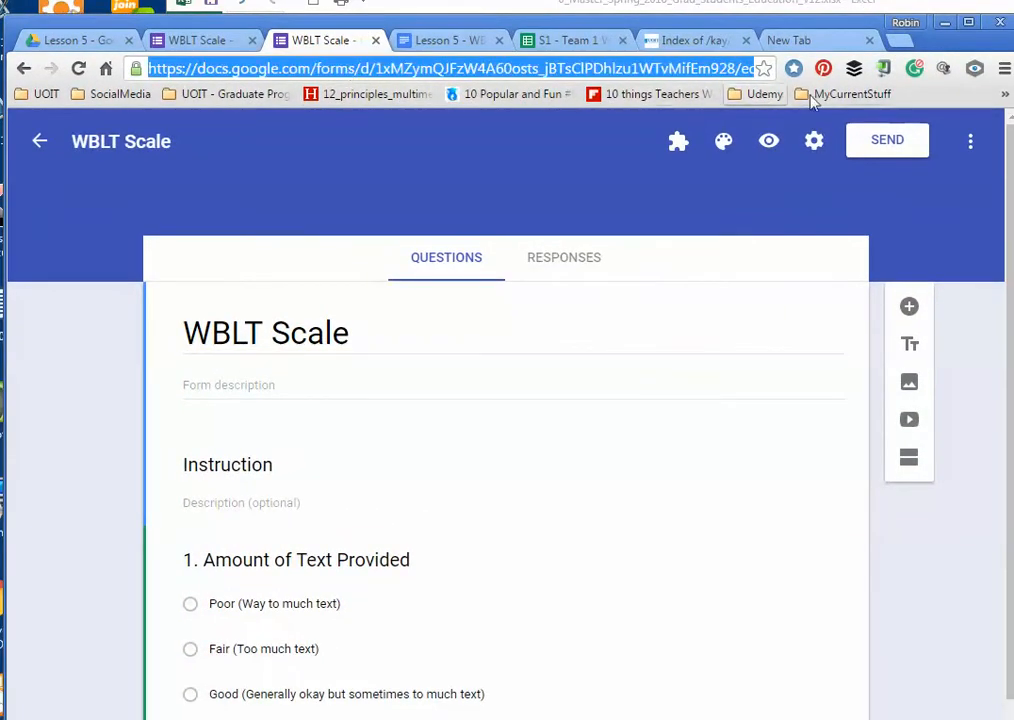
pyautogui.click(884, 70)
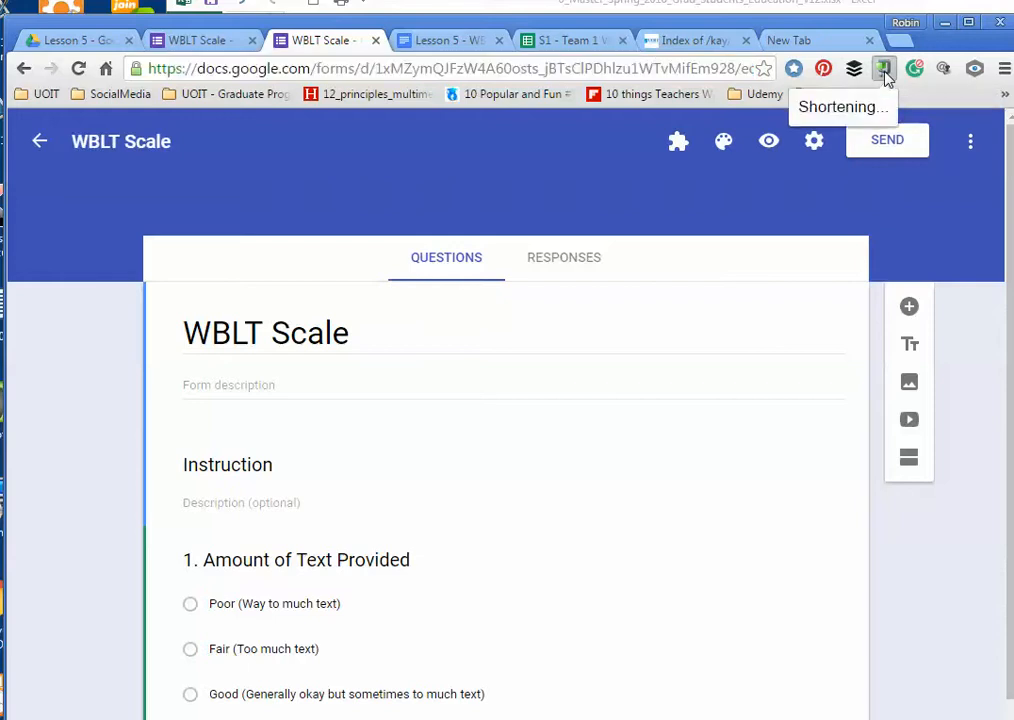
pyautogui.click(739, 164)
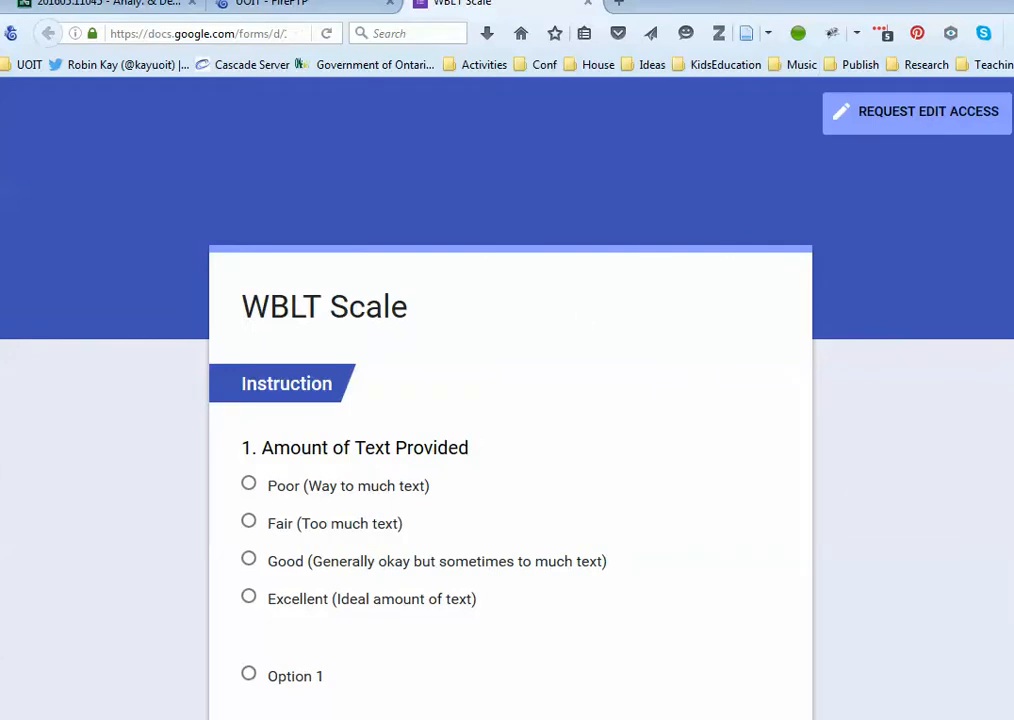
# Step: On the live form in Firefox, answer "Fair (Too much text)" for question 1 and submit the response
pyautogui.click(259, 523)
pyautogui.scroll(-3, 425, 516)
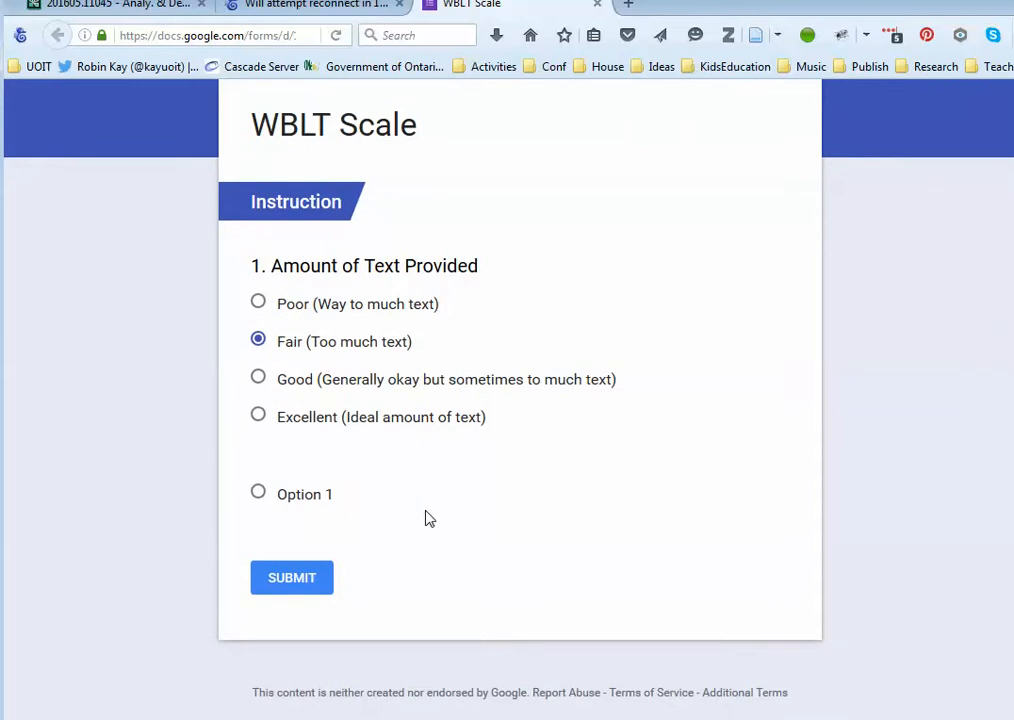
pyautogui.click(305, 584)
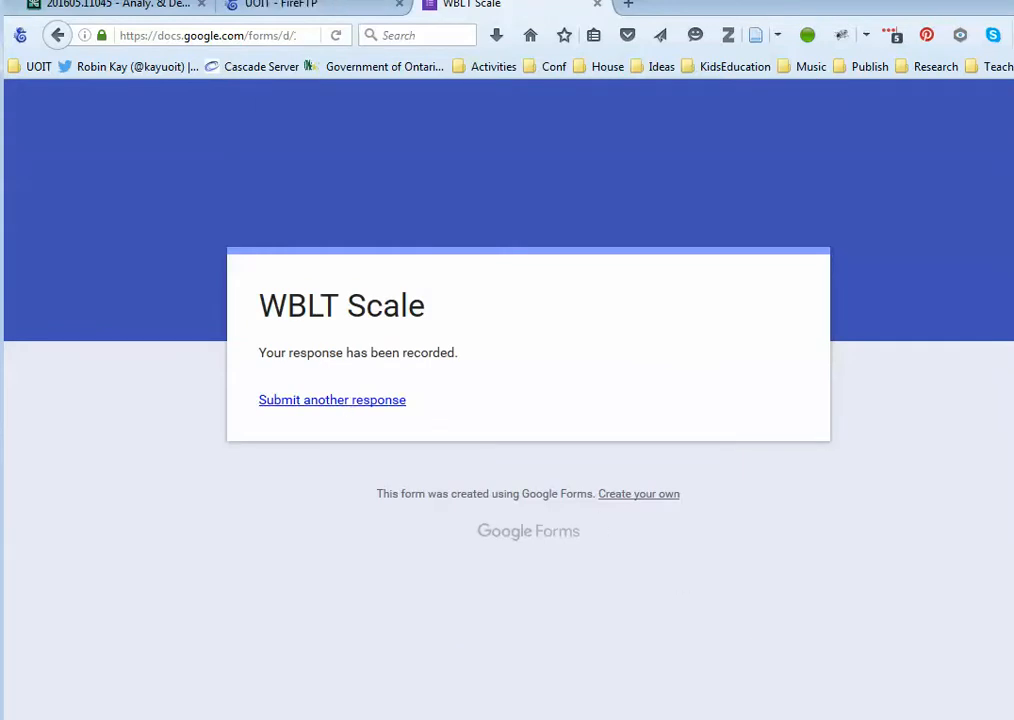
# Step: Switch back to the form editor in Chrome, enable "Show progress bar" in the form's settings and save
pyautogui.hotkey('alt', 'Tab')
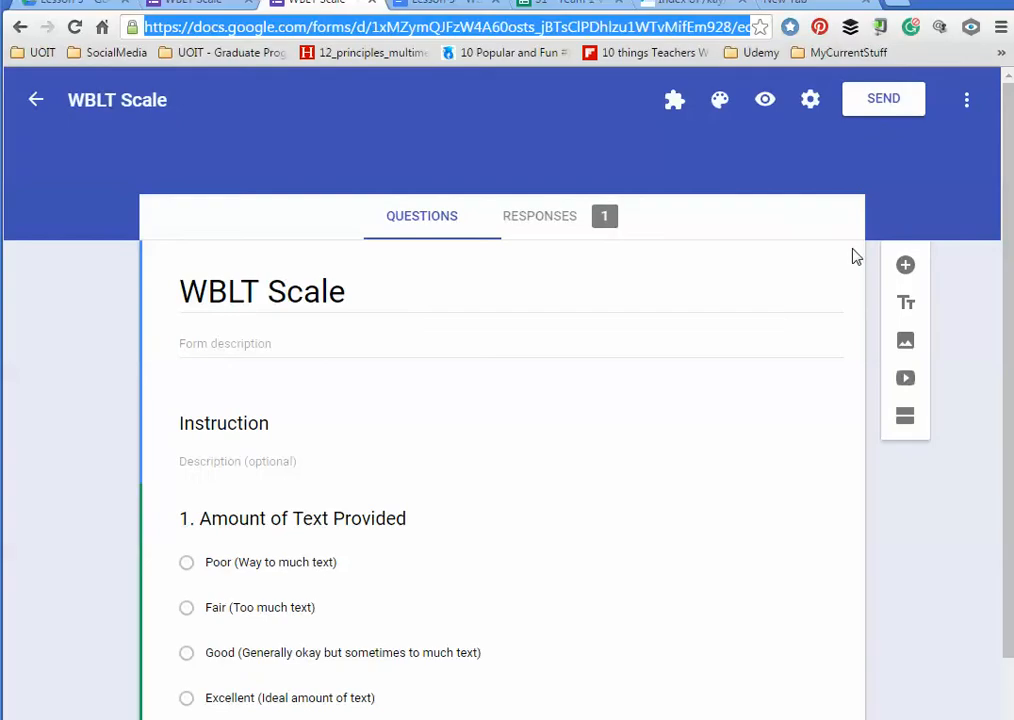
pyautogui.click(810, 100)
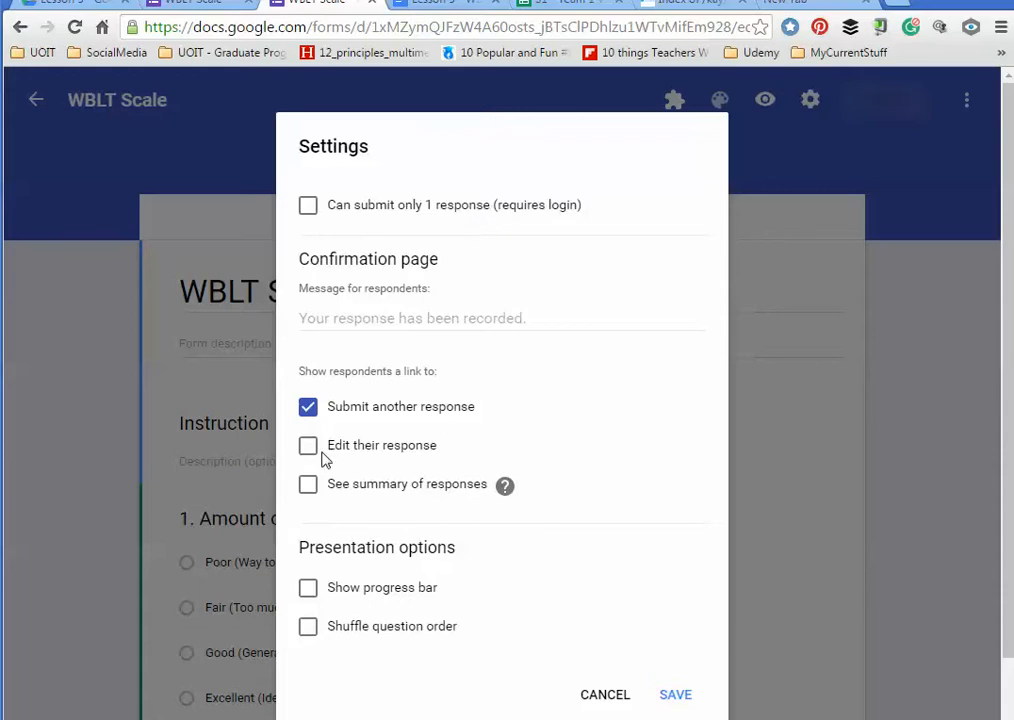
pyautogui.click(309, 590)
pyautogui.click(675, 698)
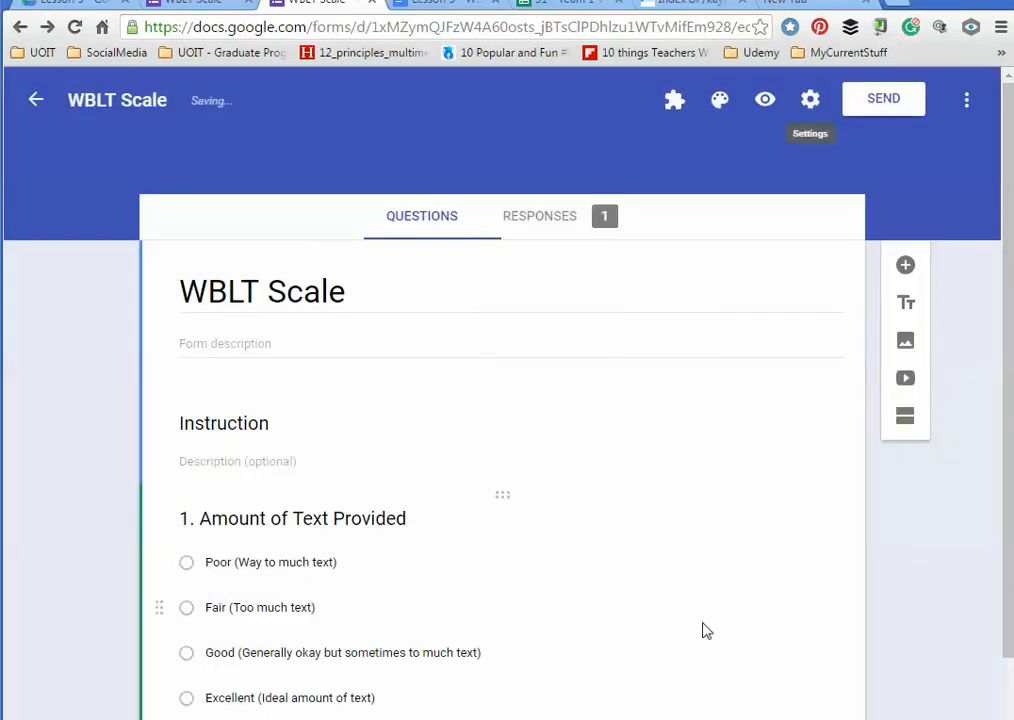
# Step: Examine the summary of the form's collected responses and return to its questions
pyautogui.scroll(-2, 704, 629)
pyautogui.scroll(2, 703, 625)
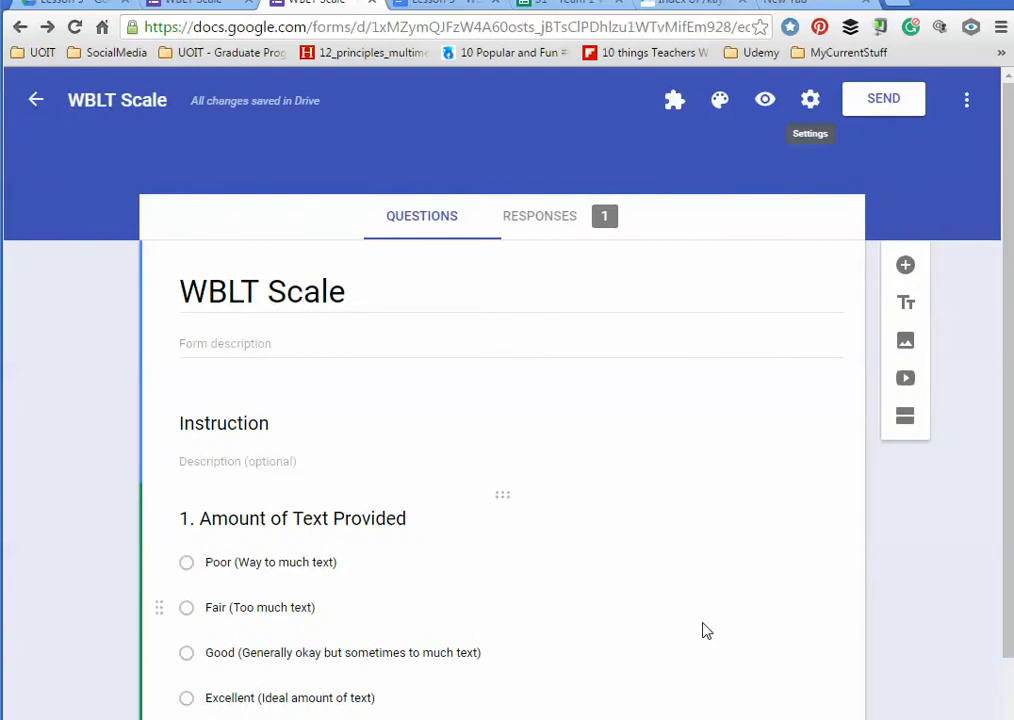
pyautogui.click(543, 220)
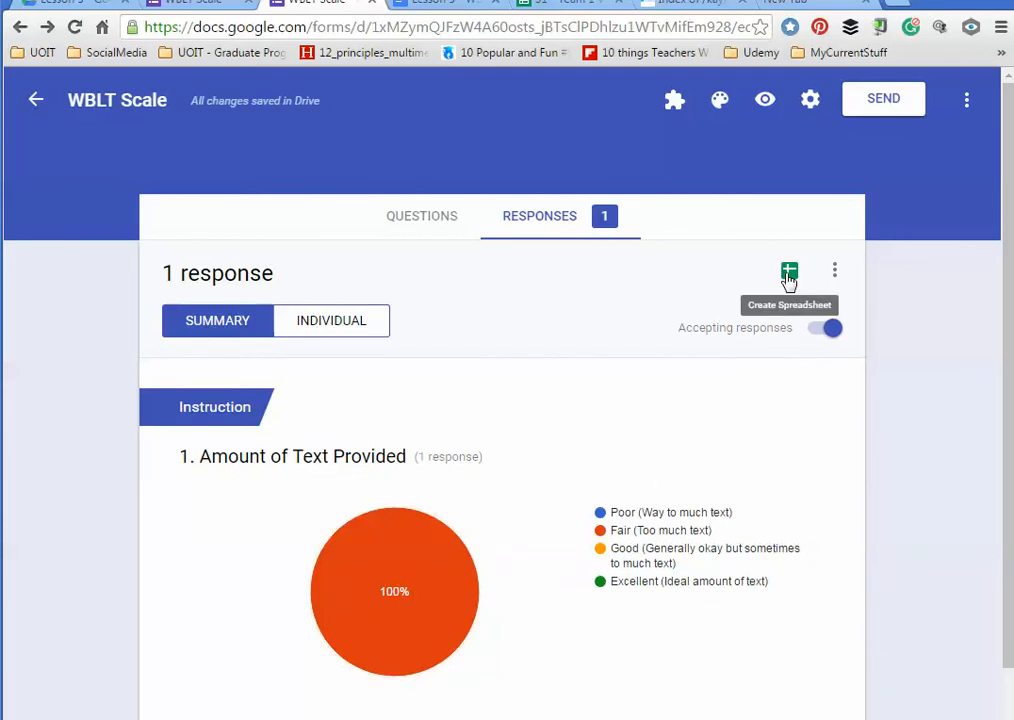
pyautogui.click(419, 222)
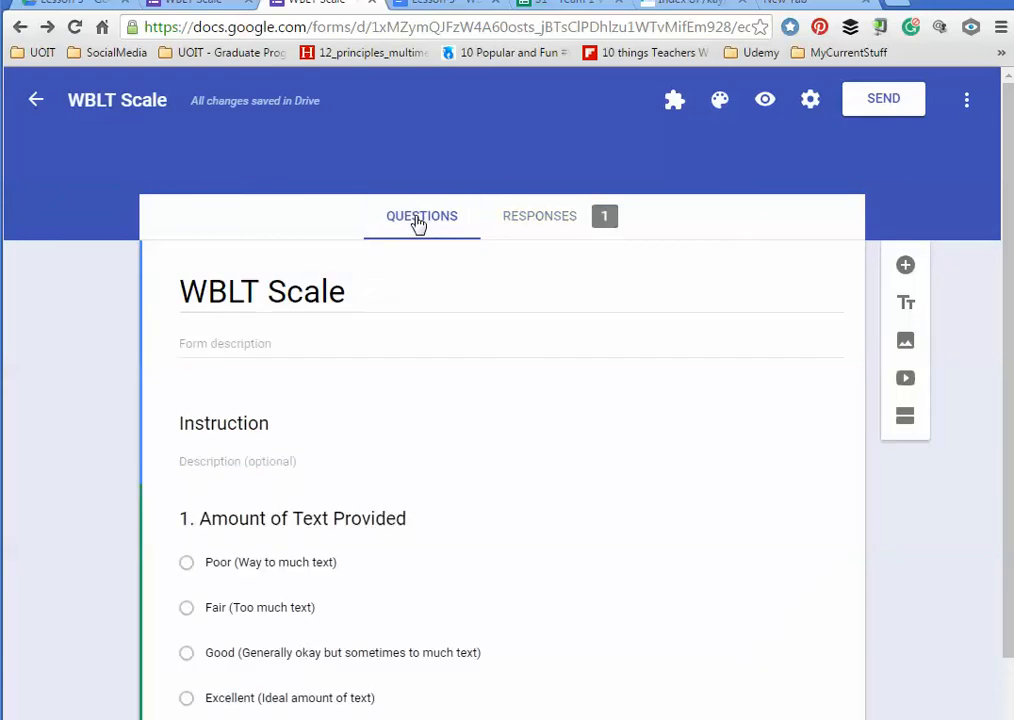